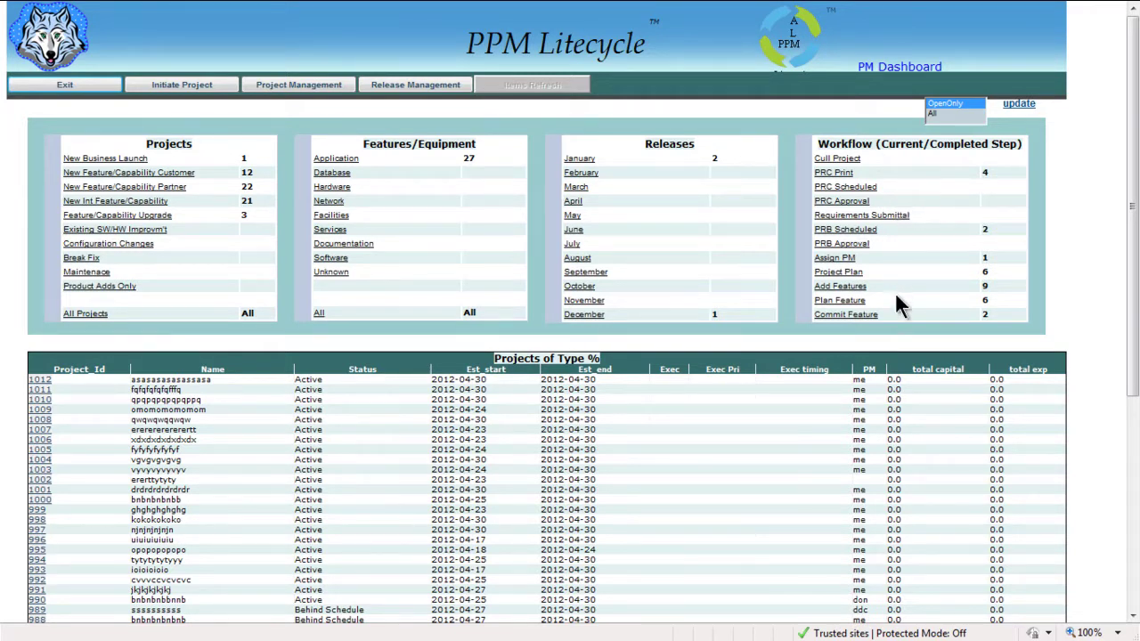
Compare the dashboard's workflow counts by updating them with the All filter and again with OpenOnly
{"action": "left_click", "coordinate": [933, 113]}
{"action": "left_click", "coordinate": [1019, 104]}
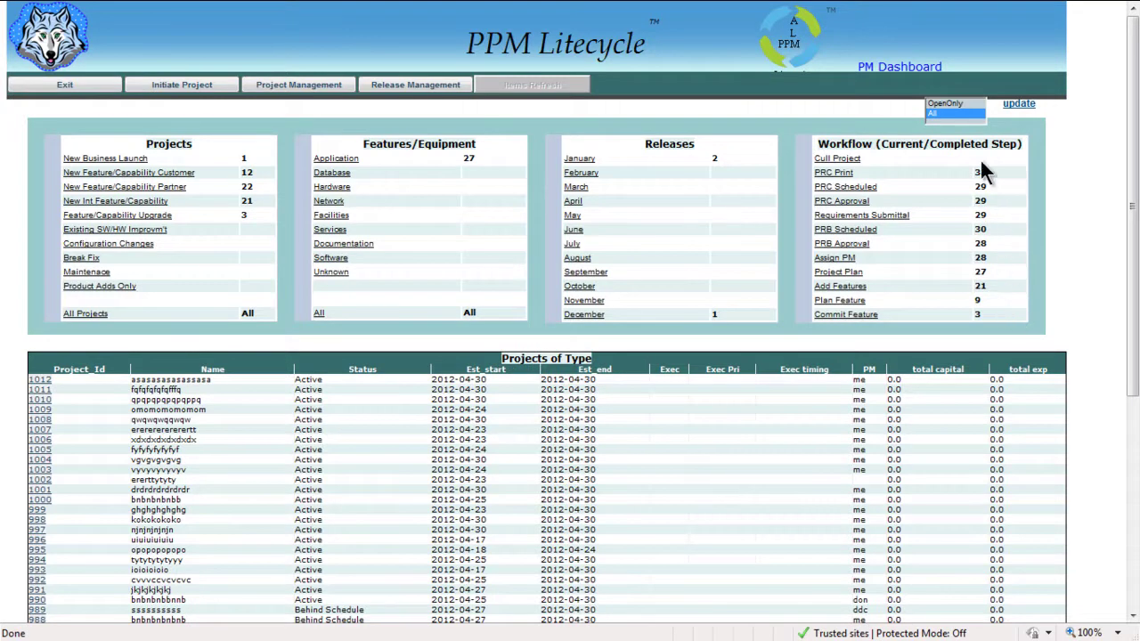
{"action": "left_click", "coordinate": [961, 104]}
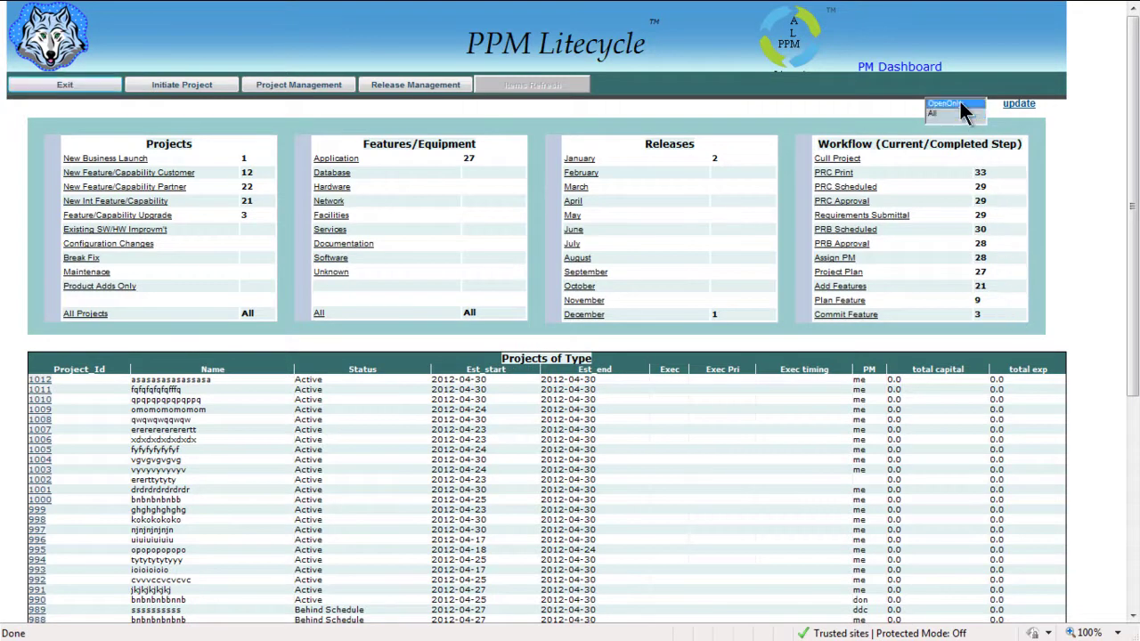
{"action": "left_click", "coordinate": [1015, 106]}
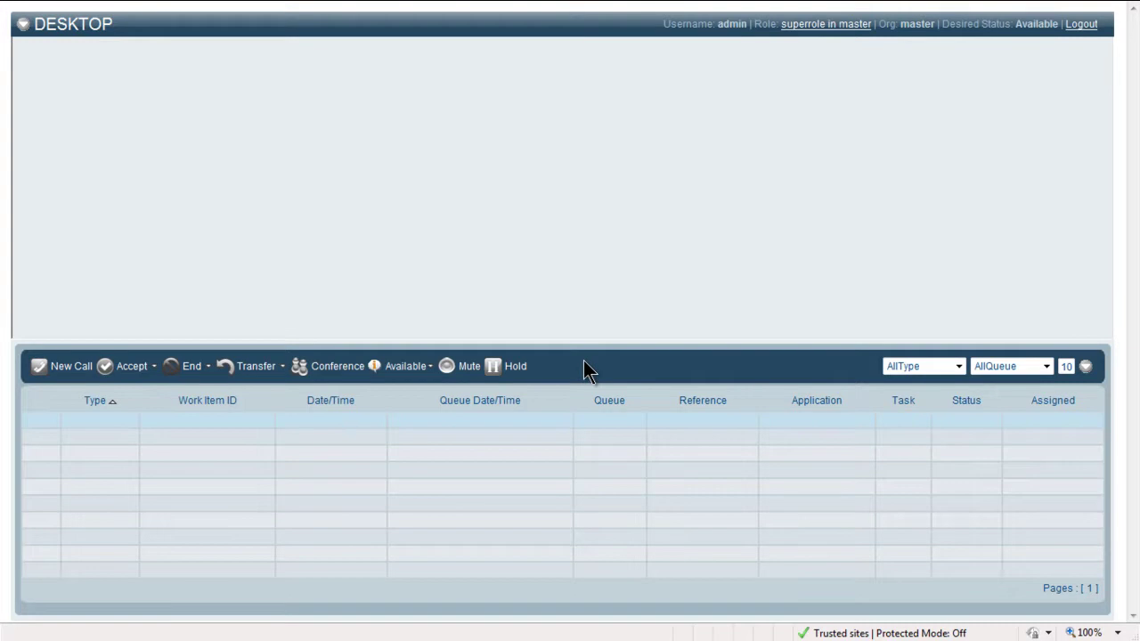
Filter the desktop's work items to AllType and DefaultQueue
{"action": "left_click", "coordinate": [959, 366]}
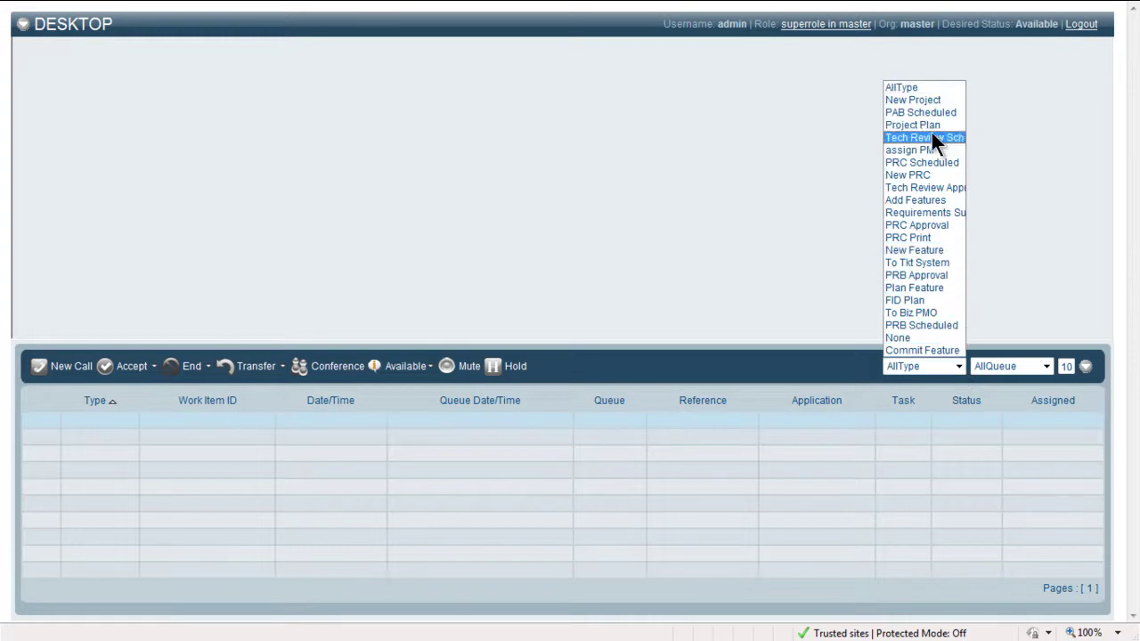
{"action": "left_click", "coordinate": [926, 87]}
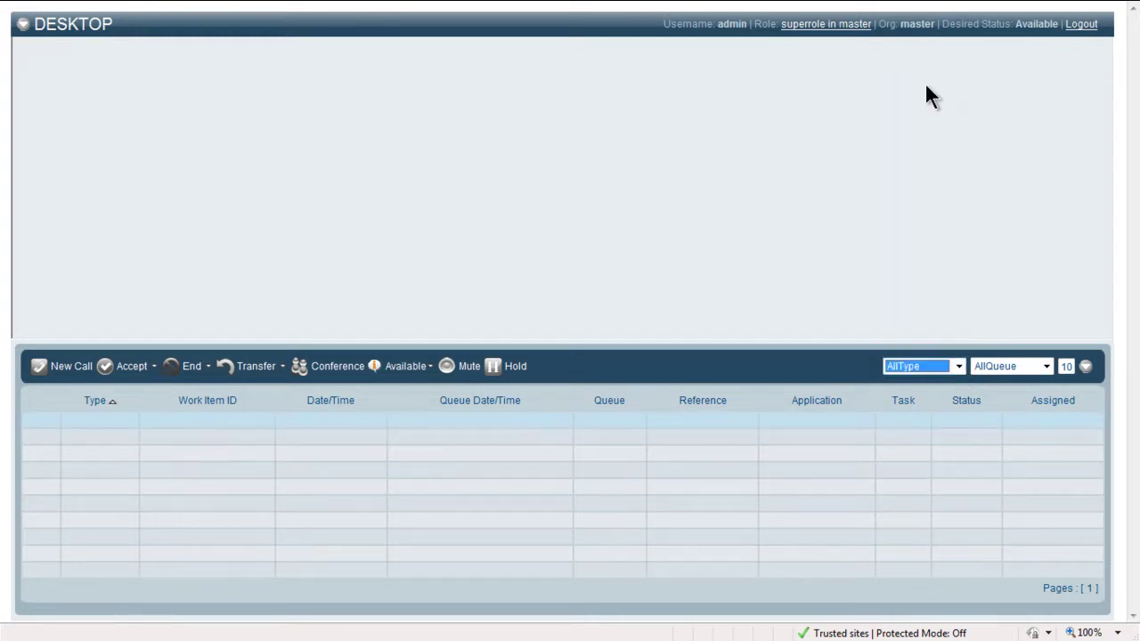
{"action": "left_click", "coordinate": [1046, 368]}
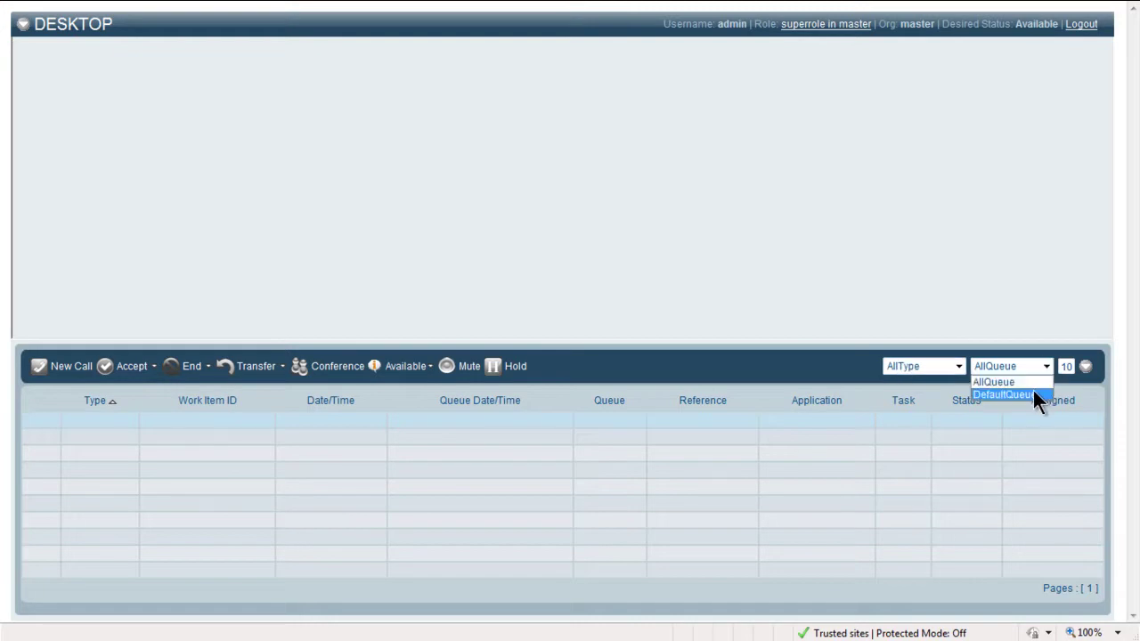
{"action": "left_click", "coordinate": [1034, 394]}
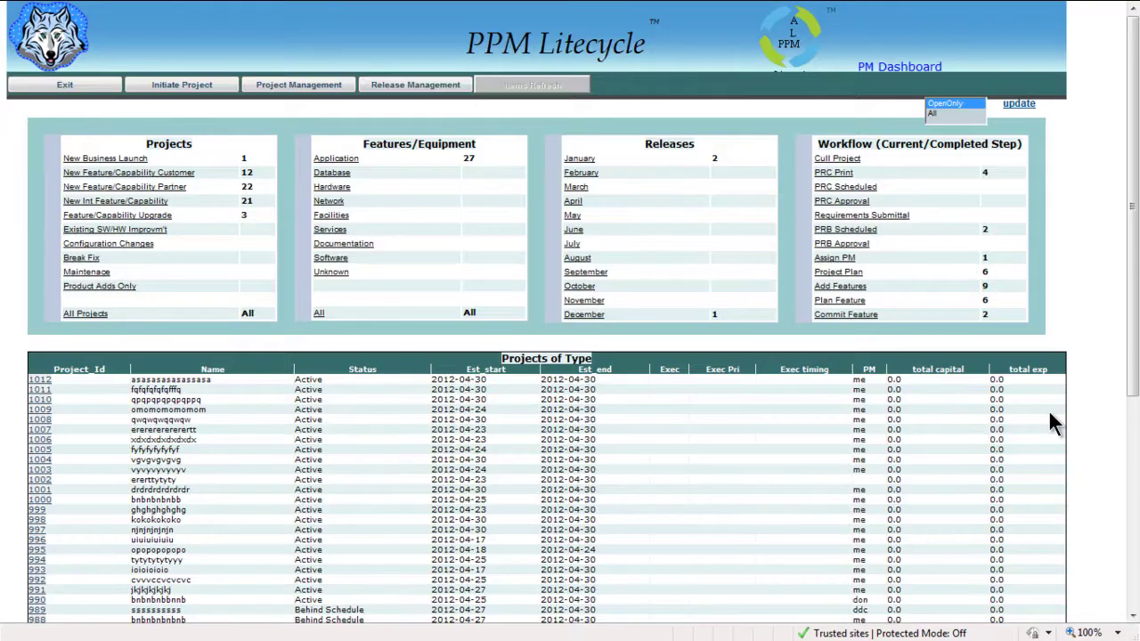
Initiate a new project titled "Workflow demo proj" with the type 1-New Feature or Capability for Customer
{"action": "left_click", "coordinate": [182, 85]}
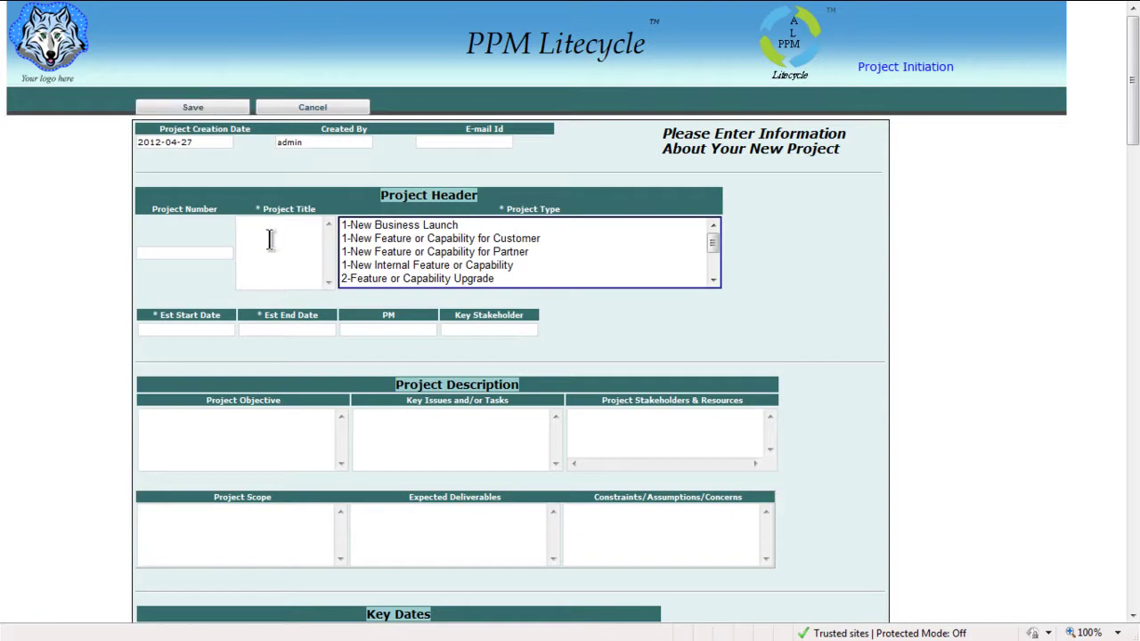
{"action": "type", "text": "Work"}
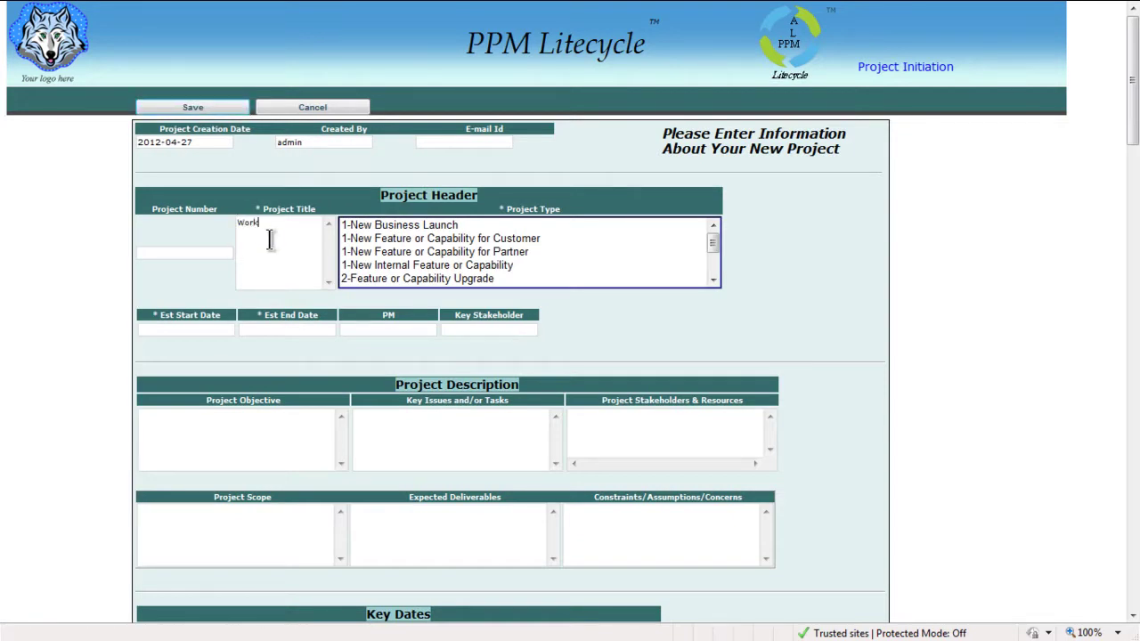
{"action": "type", "text": "flow demo proj"}
{"action": "left_click", "coordinate": [452, 239]}
Set the project's estimated start date to Apr 30, 2012 and end date to Apr 24, 2012, and save it
{"action": "left_click", "coordinate": [187, 329]}
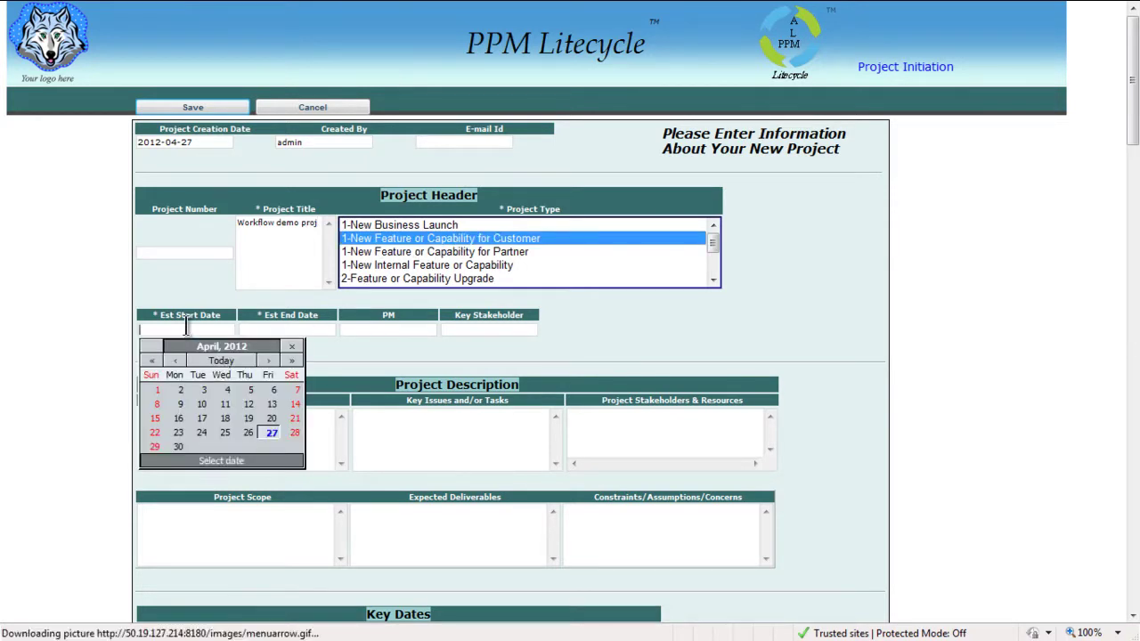
{"action": "left_click", "coordinate": [177, 446]}
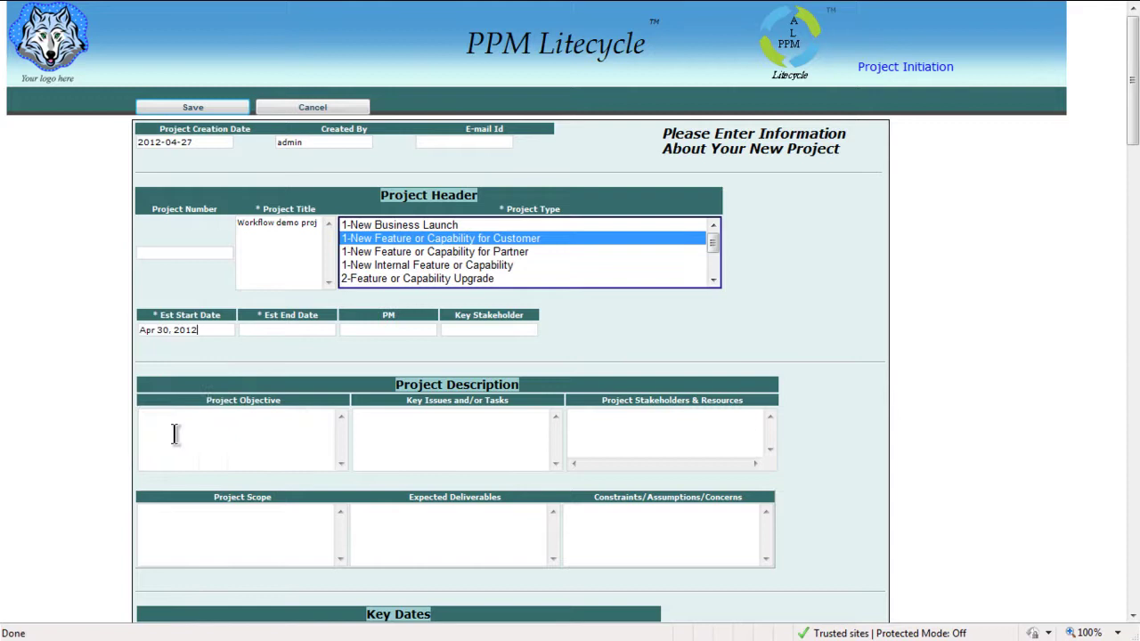
{"action": "left_click", "coordinate": [272, 329]}
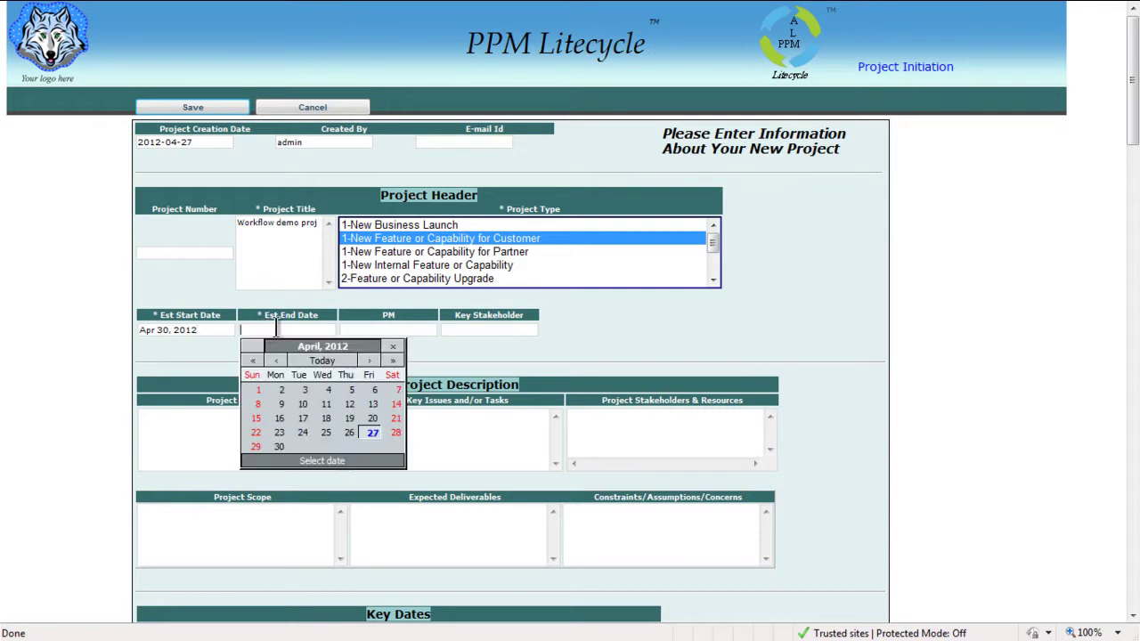
{"action": "left_click", "coordinate": [304, 430]}
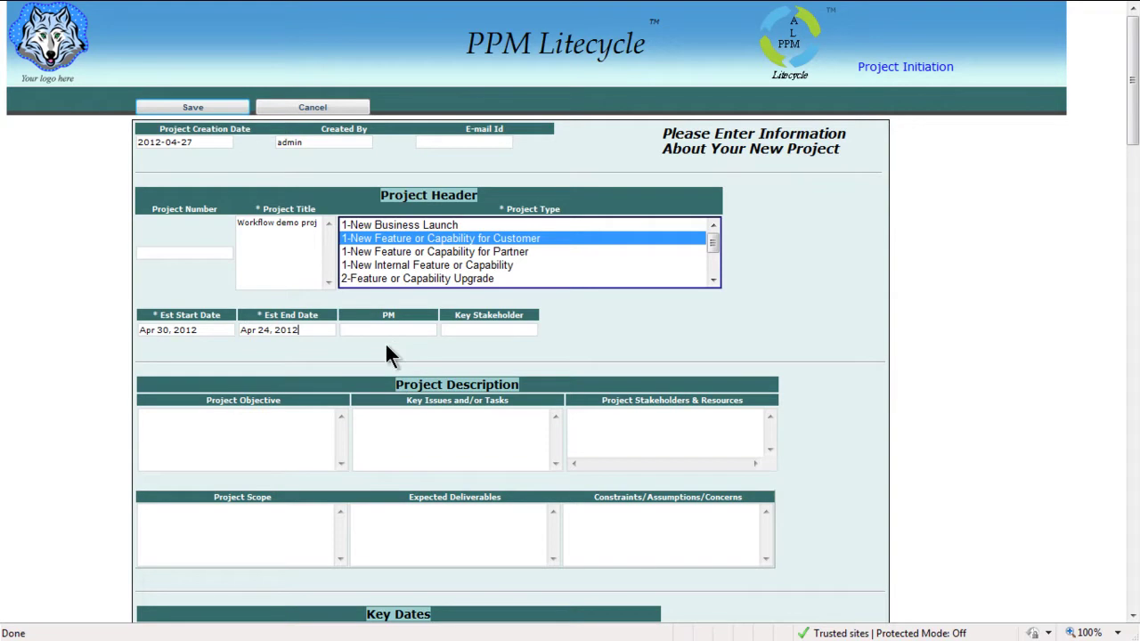
{"action": "left_click", "coordinate": [196, 107]}
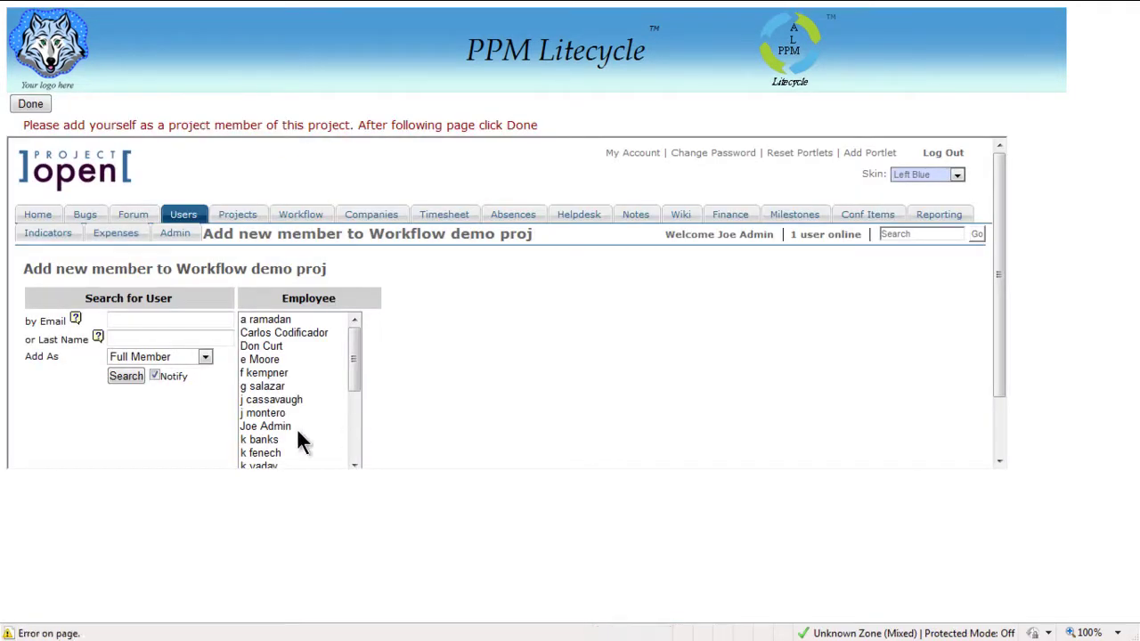
Add the admin employee to the project as a Full Member with notification and finish the project creation
{"action": "left_click", "coordinate": [283, 428]}
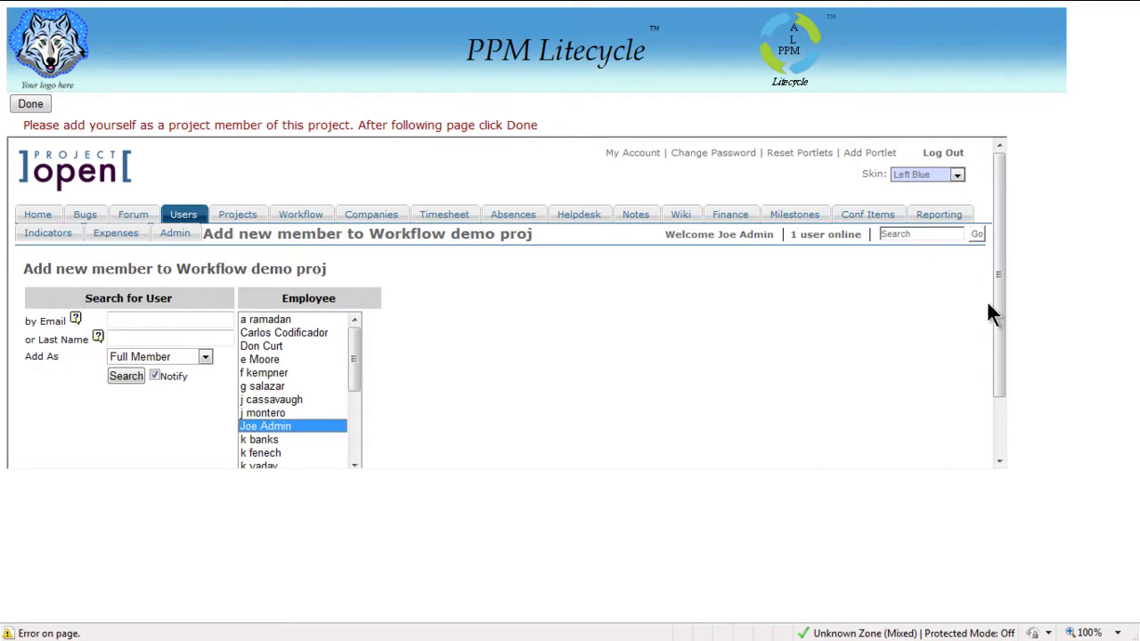
{"action": "left_click_drag", "start_coordinate": [351, 361], "coordinate": [355, 425]}
{"action": "left_click_drag", "start_coordinate": [997, 341], "coordinate": [1006, 447]}
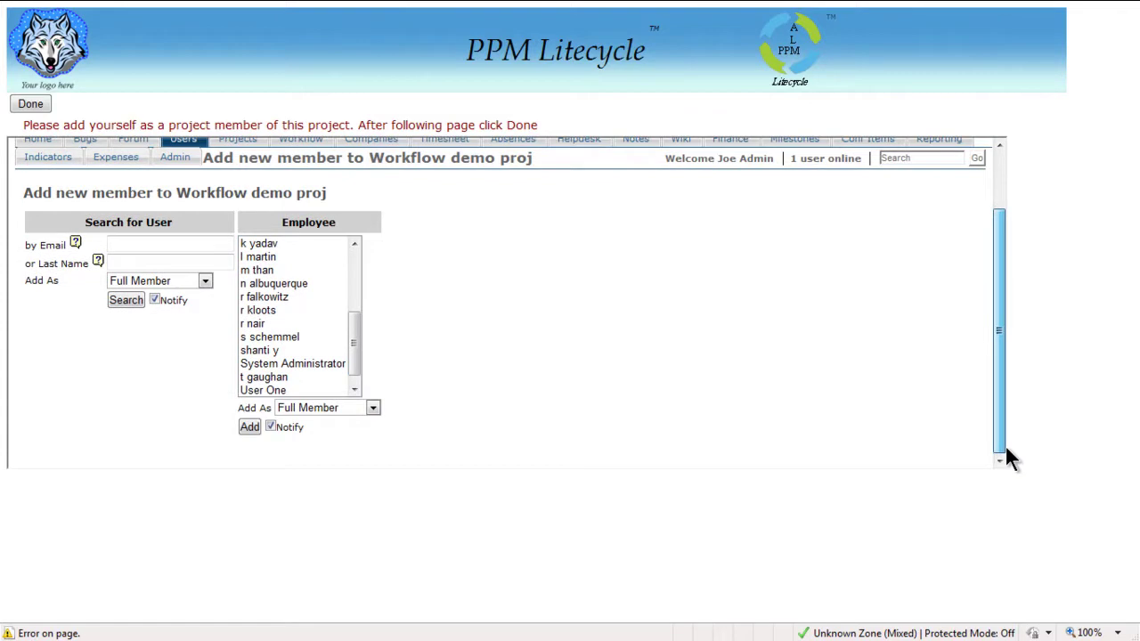
{"action": "left_click", "coordinate": [249, 427]}
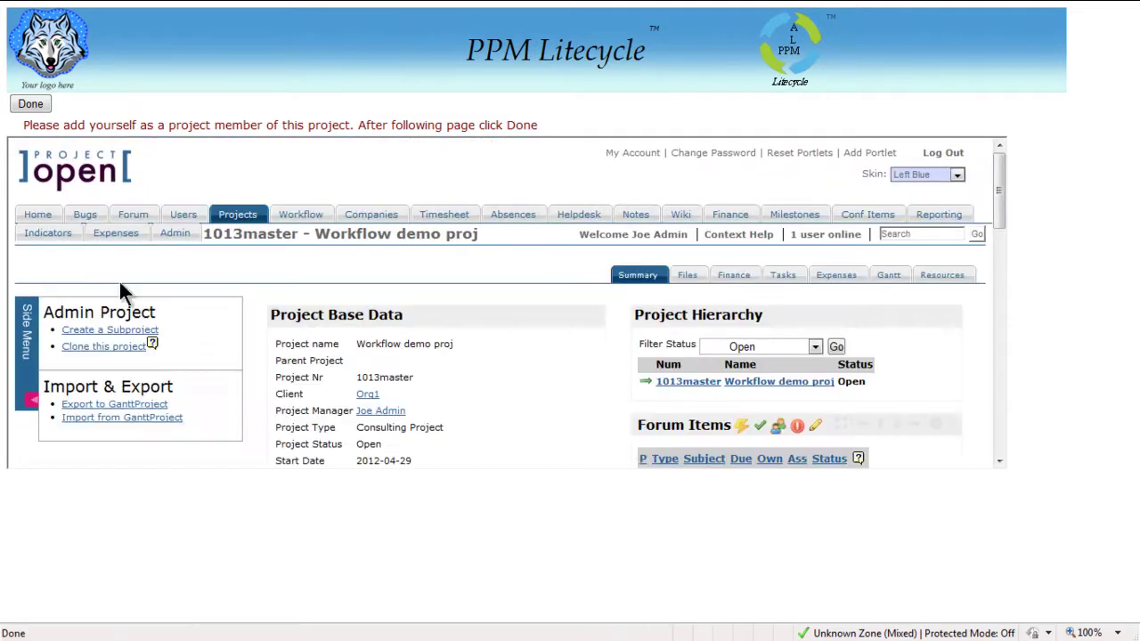
{"action": "left_click", "coordinate": [30, 104]}
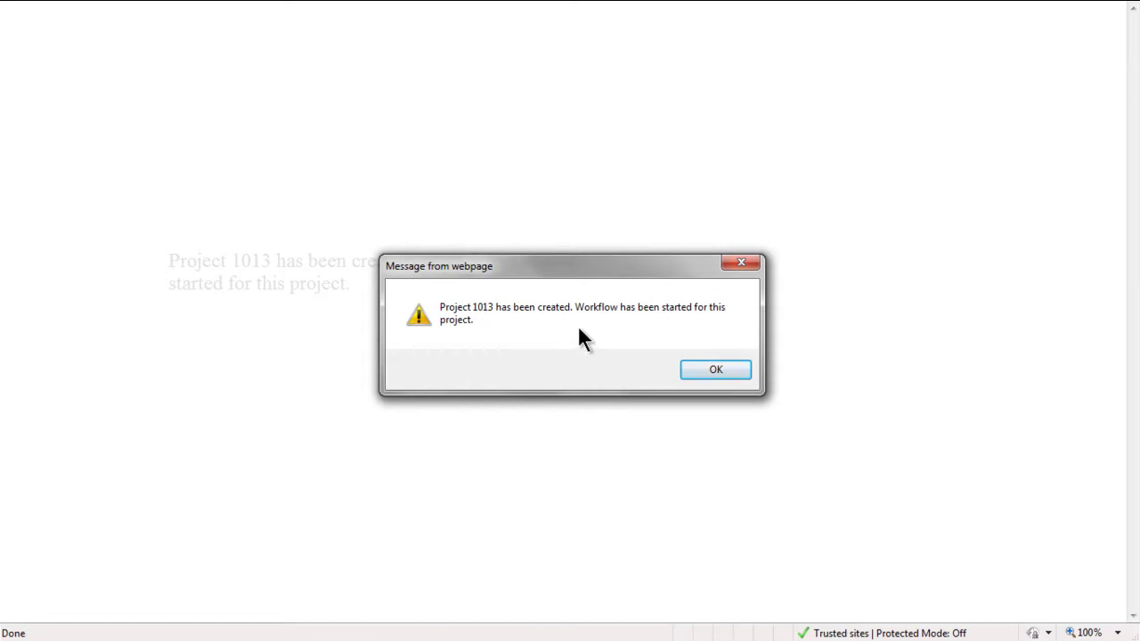
{"action": "left_click", "coordinate": [711, 369]}
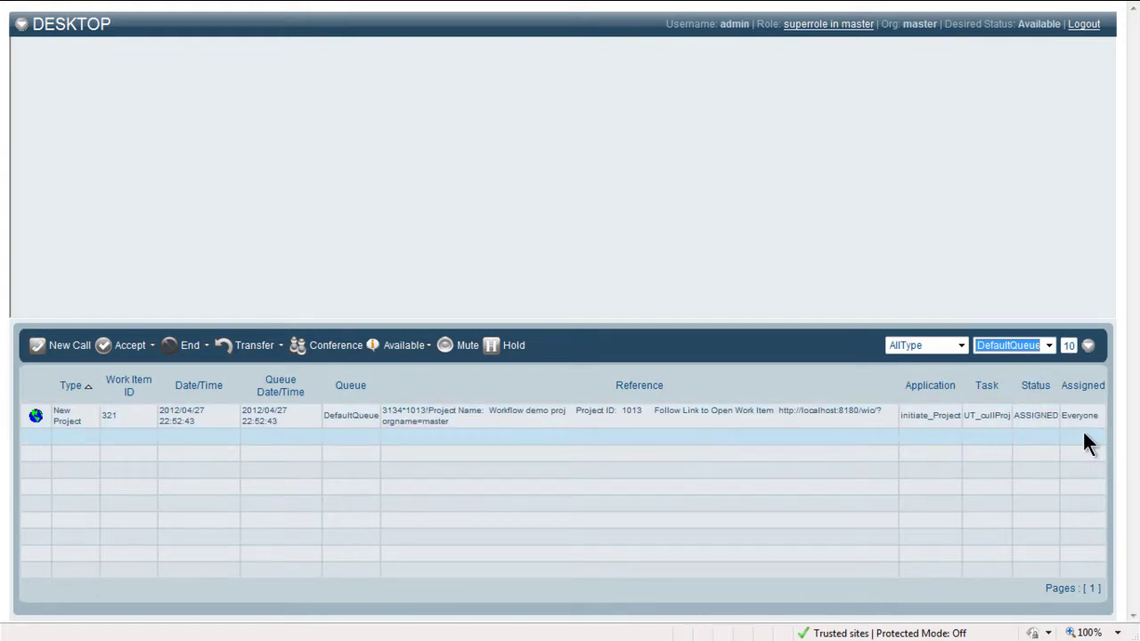
Accept the New Project work item and submit it to the Project Review Committee
{"action": "left_click", "coordinate": [82, 420]}
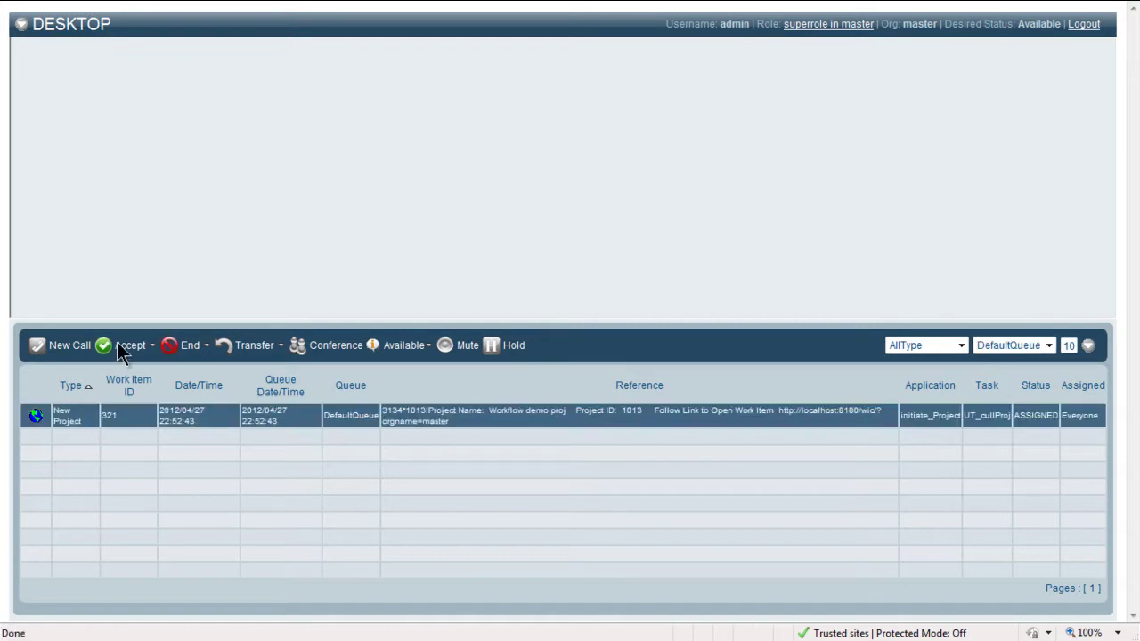
{"action": "left_click", "coordinate": [120, 344]}
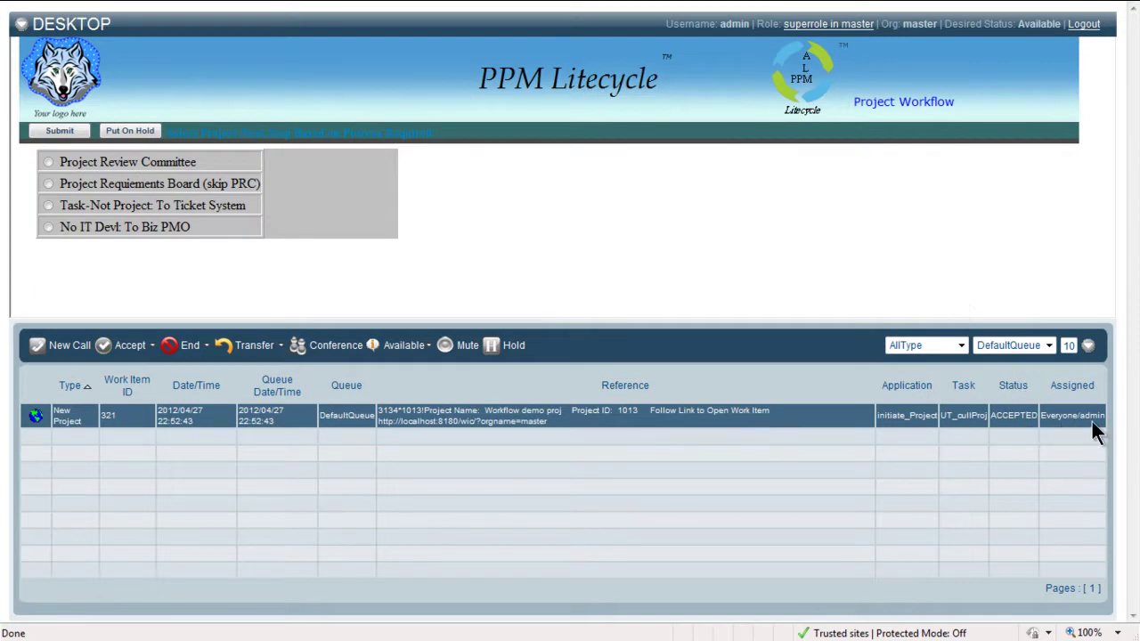
{"action": "left_click", "coordinate": [1088, 346]}
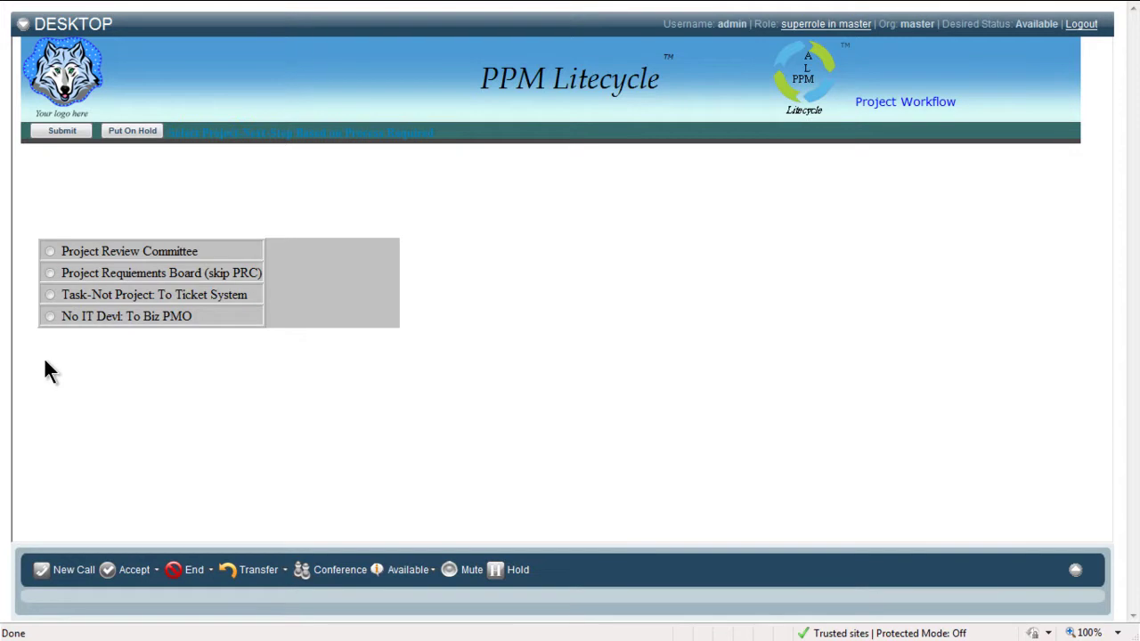
{"action": "left_click", "coordinate": [50, 251]}
{"action": "left_click", "coordinate": [59, 131]}
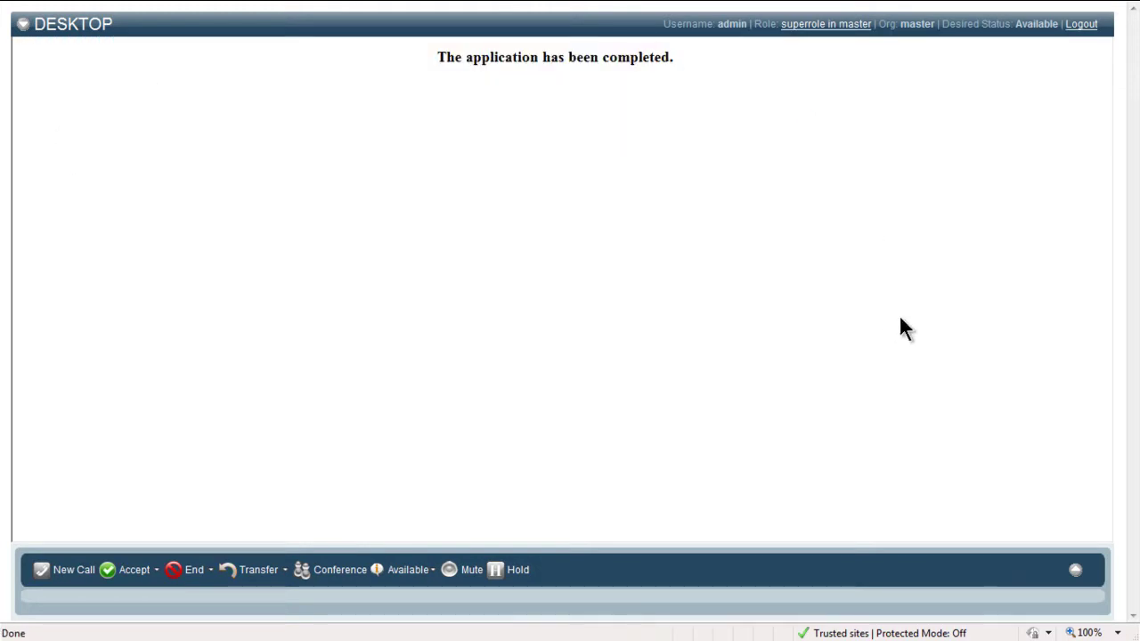
Accept the PRC Print work item, view the print options without printing, and exit the Project Overview without saving
{"action": "left_click", "coordinate": [1076, 570]}
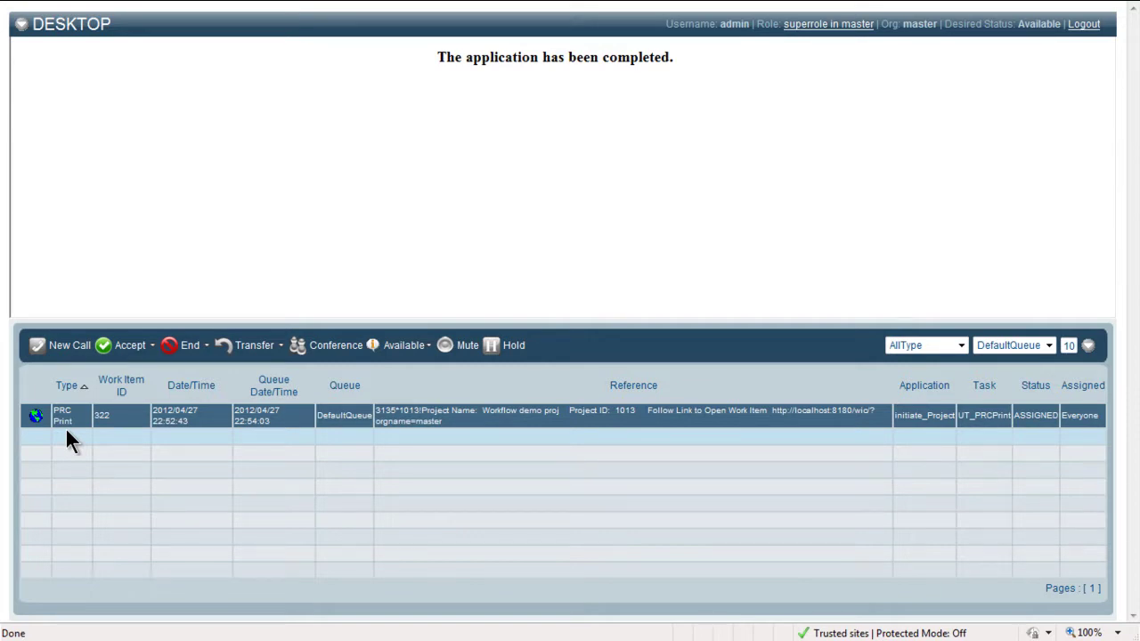
{"action": "left_click", "coordinate": [128, 348]}
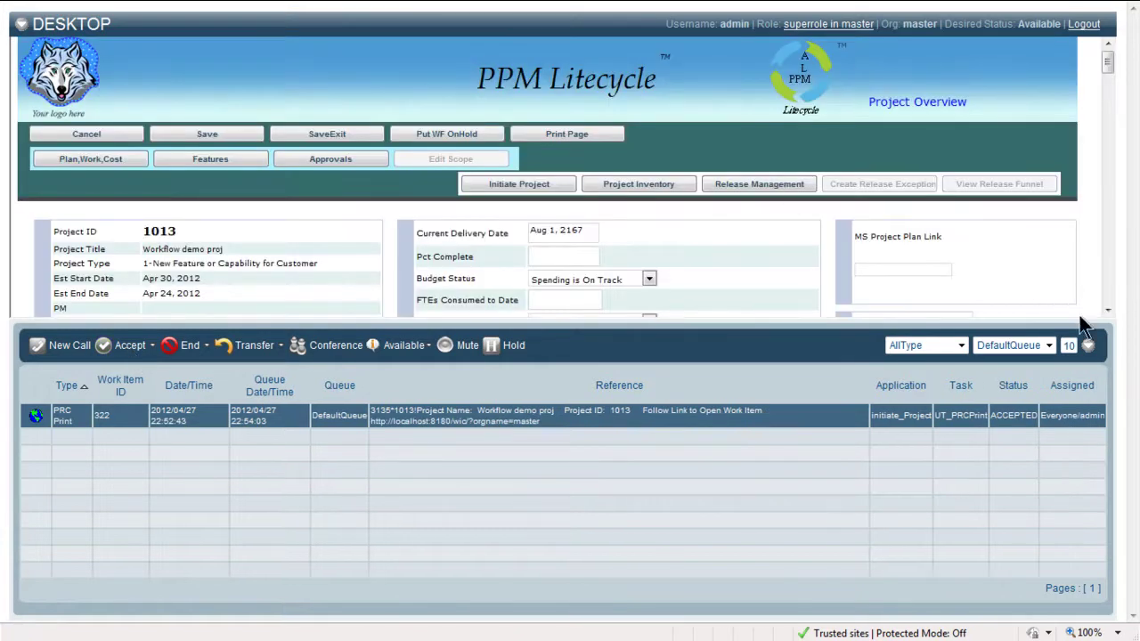
{"action": "left_click", "coordinate": [1088, 345]}
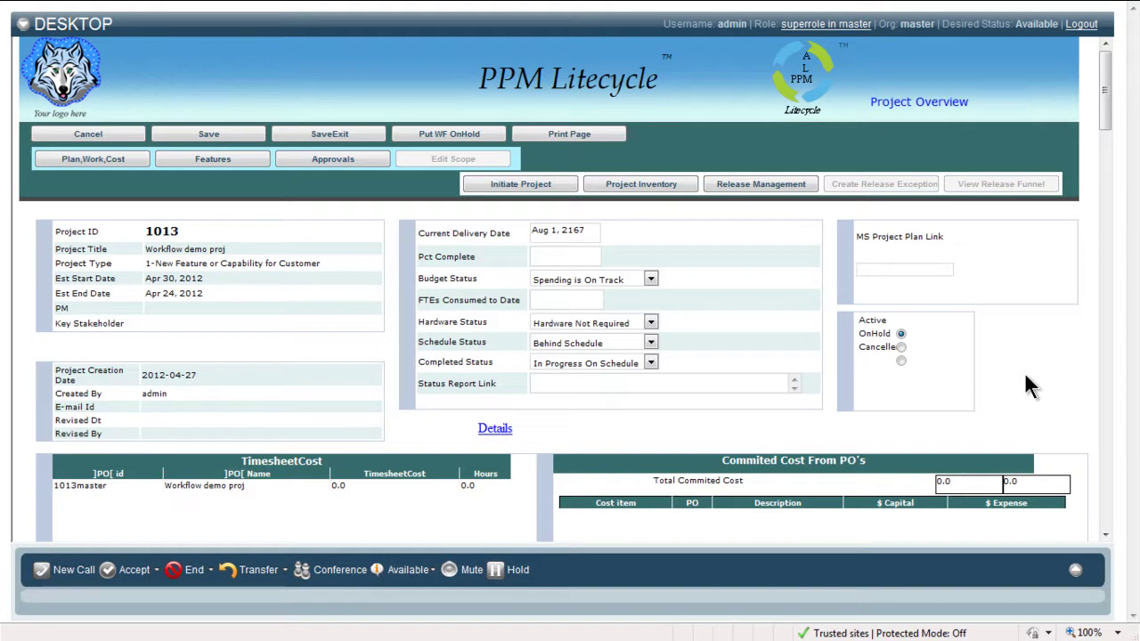
{"action": "left_click", "coordinate": [577, 135]}
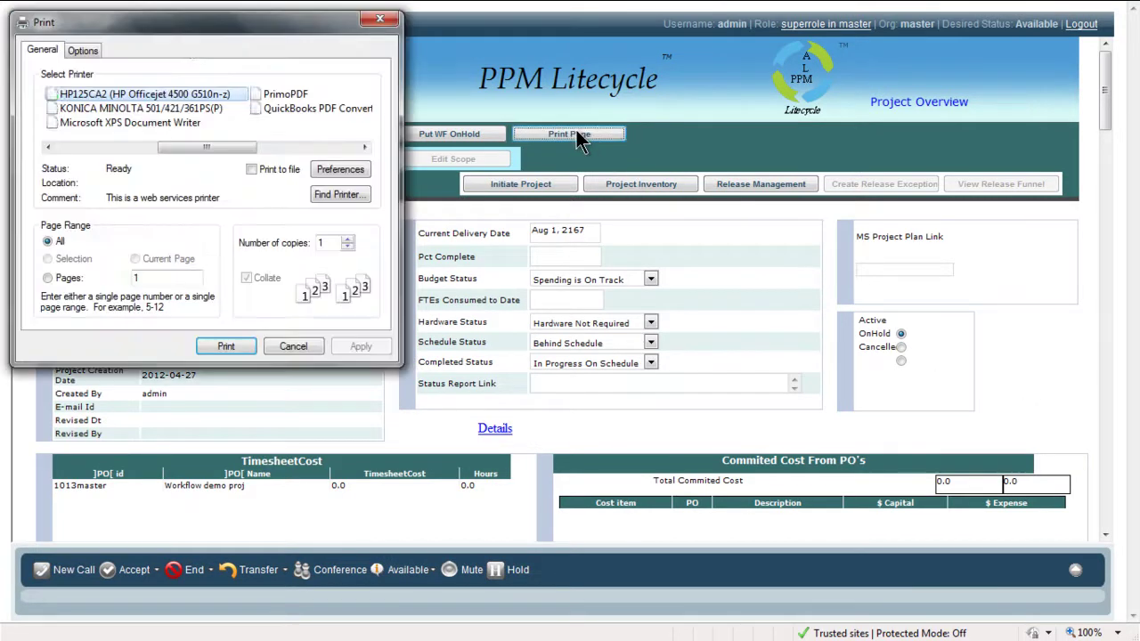
{"action": "left_click", "coordinate": [294, 347]}
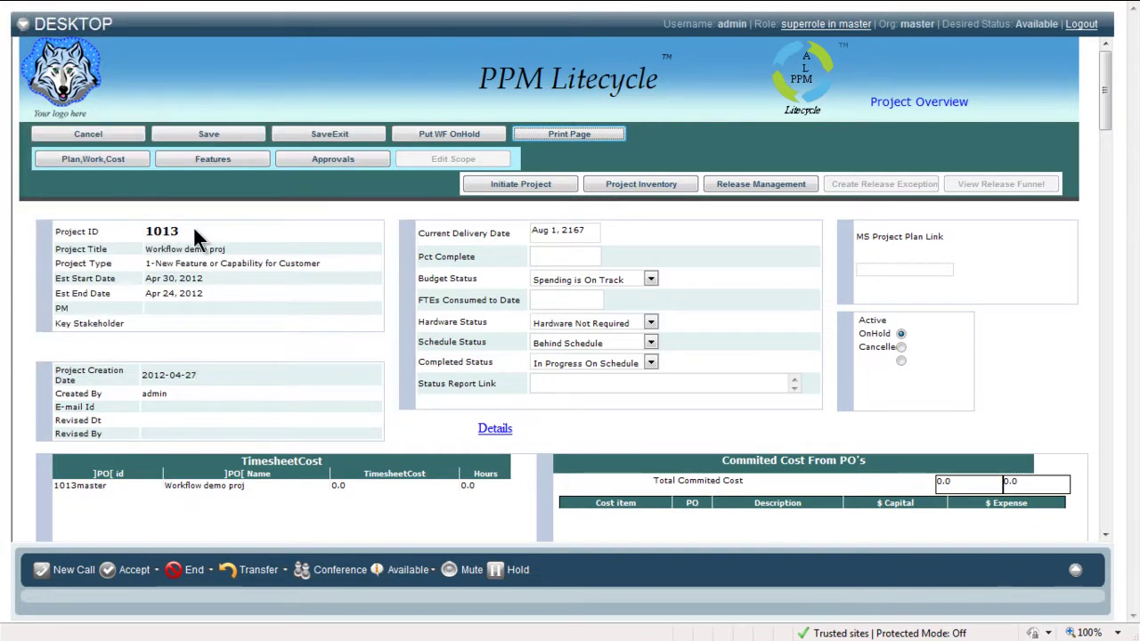
{"action": "left_click", "coordinate": [101, 134]}
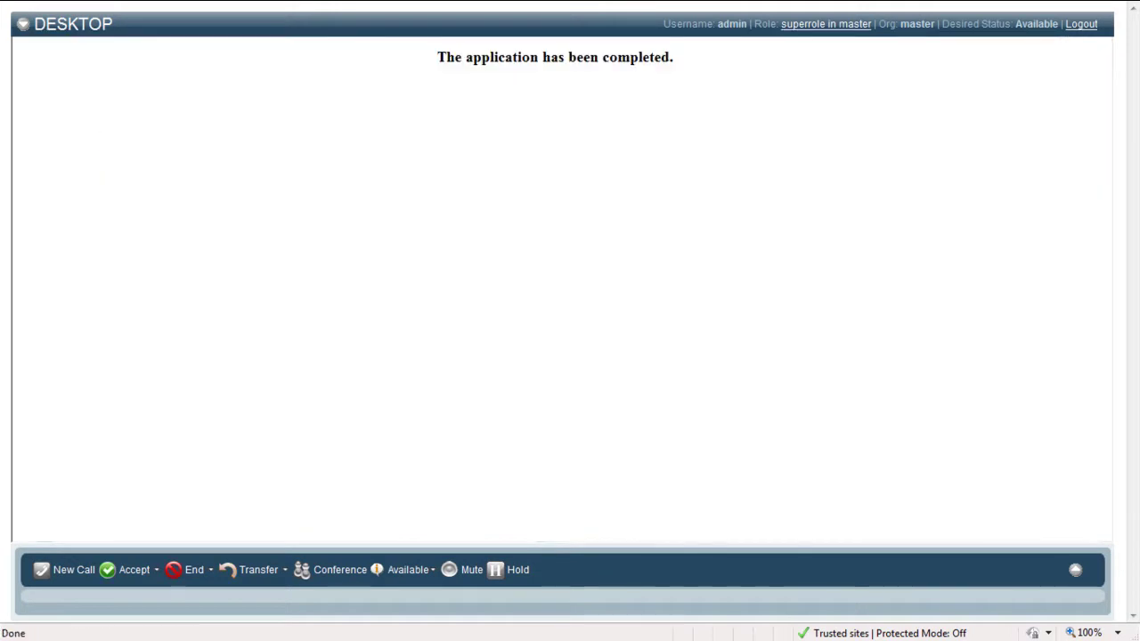
Accept the PRC Scheduled work item, set the PRC scheduled date to 2012-04-30, and save and exit the approvals
{"action": "left_click", "coordinate": [1075, 570]}
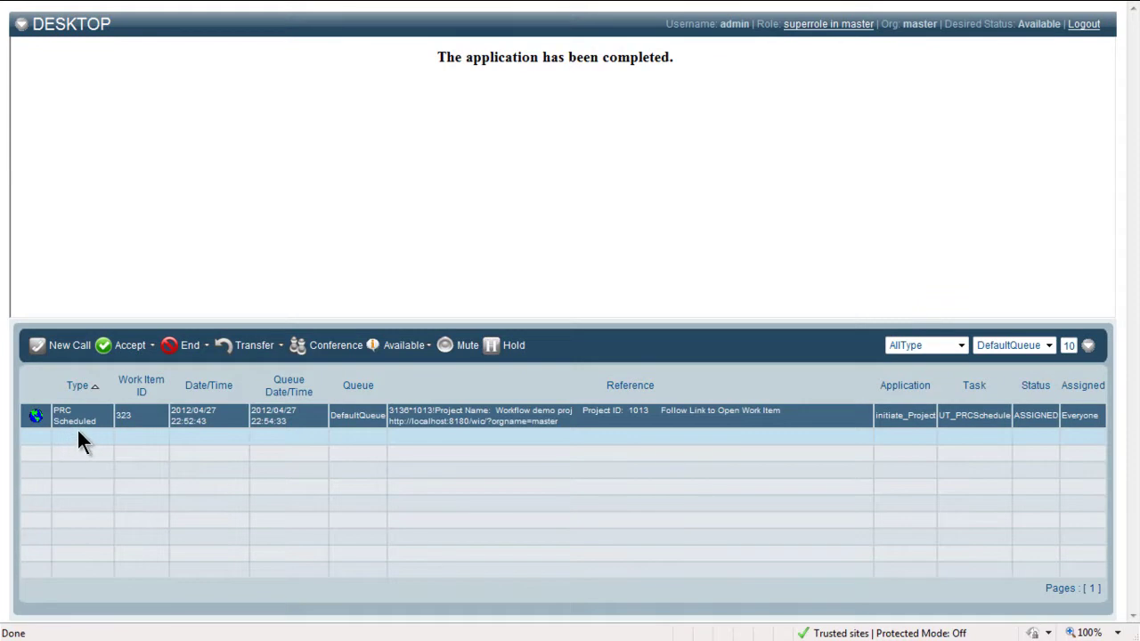
{"action": "left_click", "coordinate": [131, 345]}
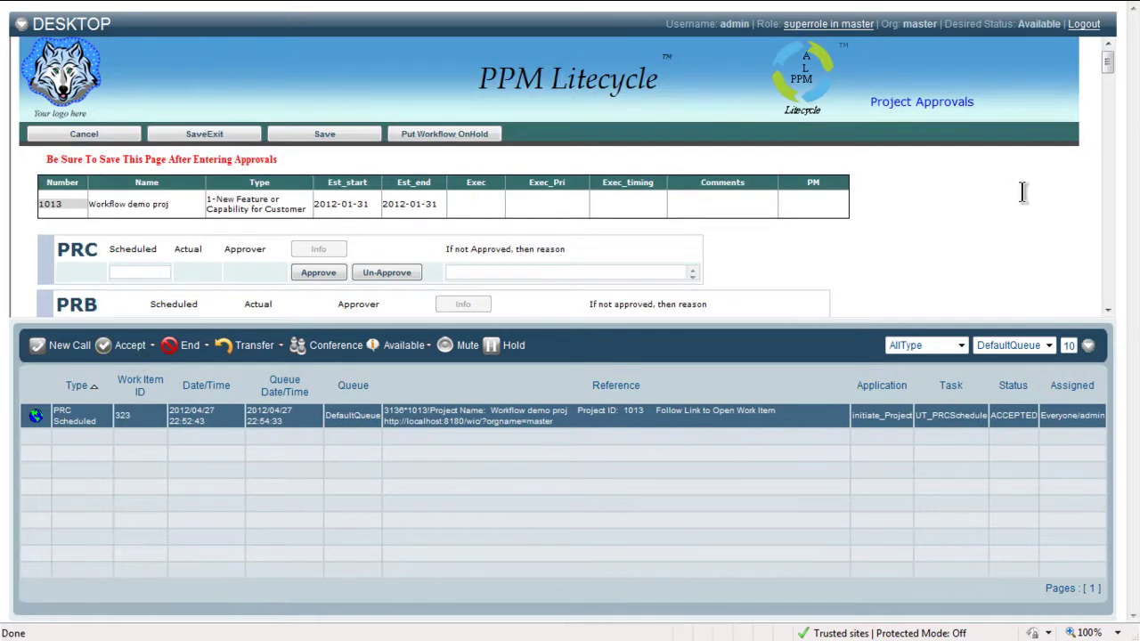
{"action": "left_click", "coordinate": [1088, 346]}
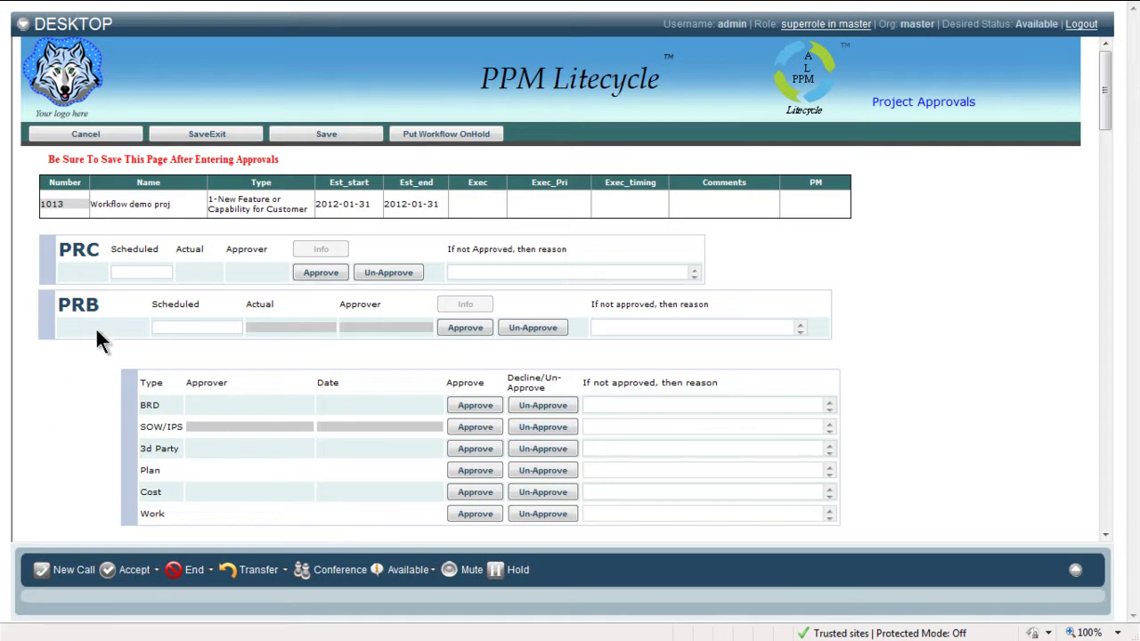
{"action": "left_click", "coordinate": [127, 273]}
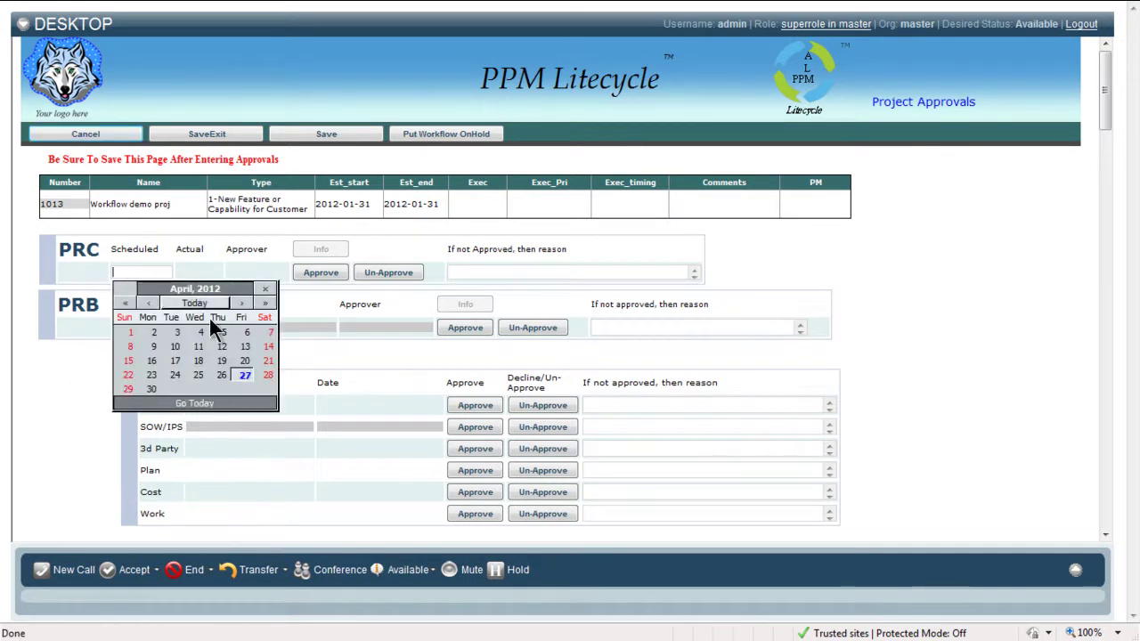
{"action": "left_click", "coordinate": [152, 389]}
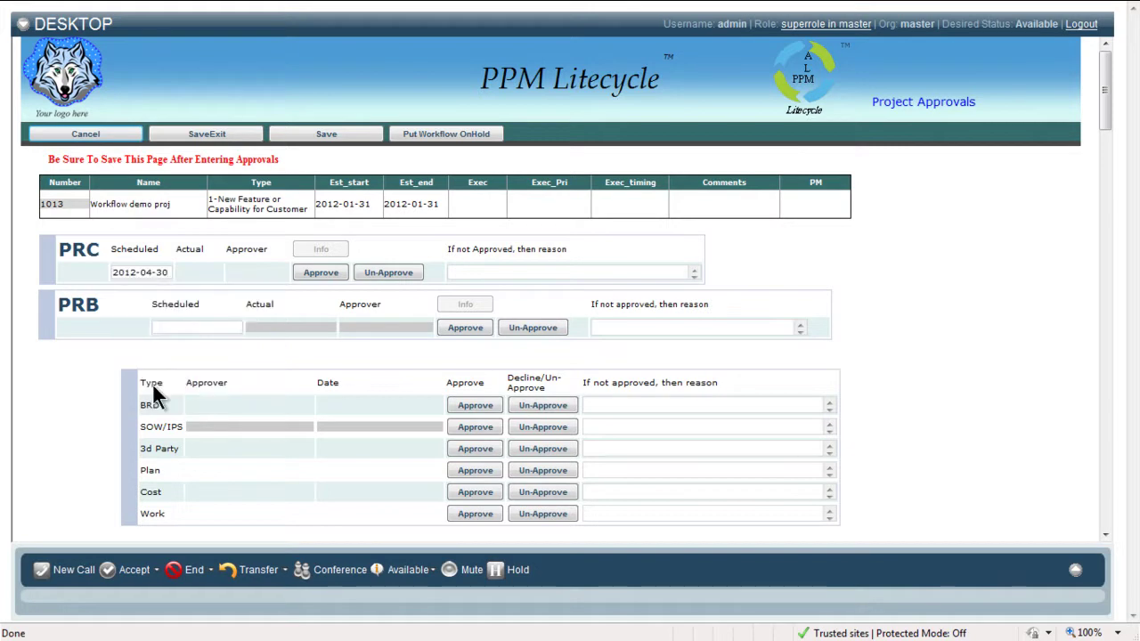
{"action": "left_click", "coordinate": [225, 134]}
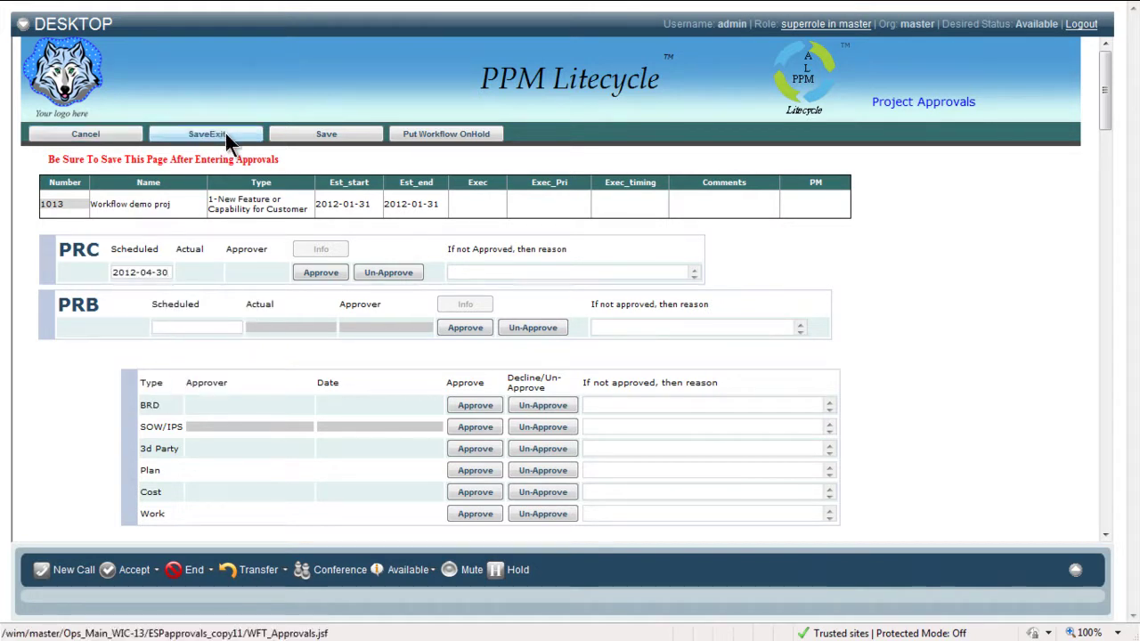
Show the work item list below the application page and set it to 3 rows
{"action": "left_click", "coordinate": [1075, 570]}
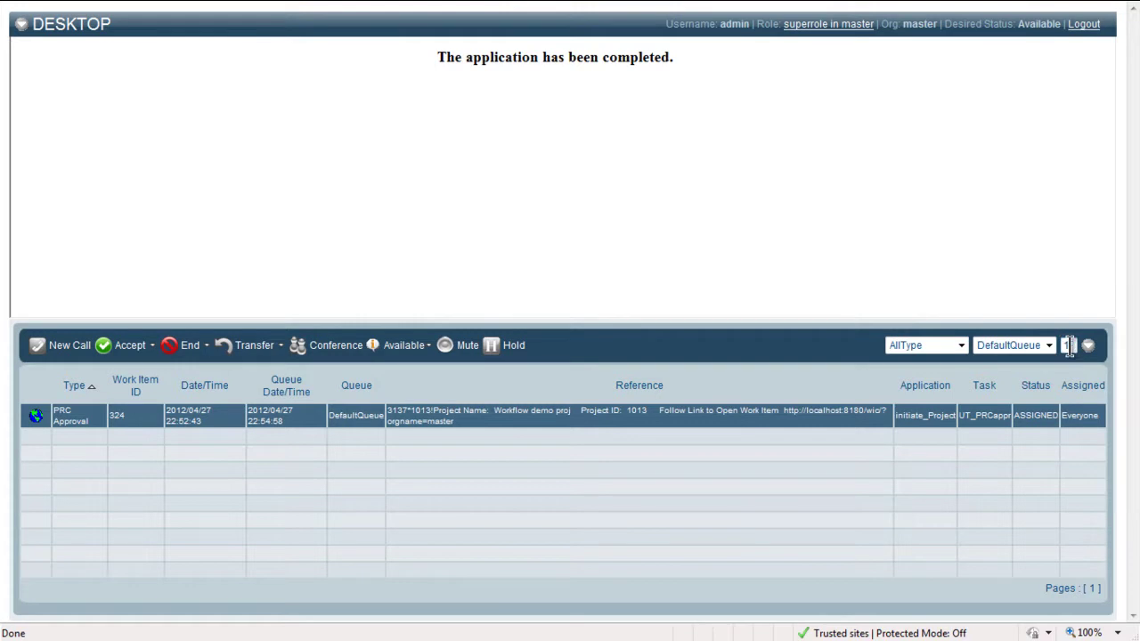
{"action": "key", "text": "BackSpace"}
{"action": "type", "text": "3"}
{"action": "key", "text": "Return"}
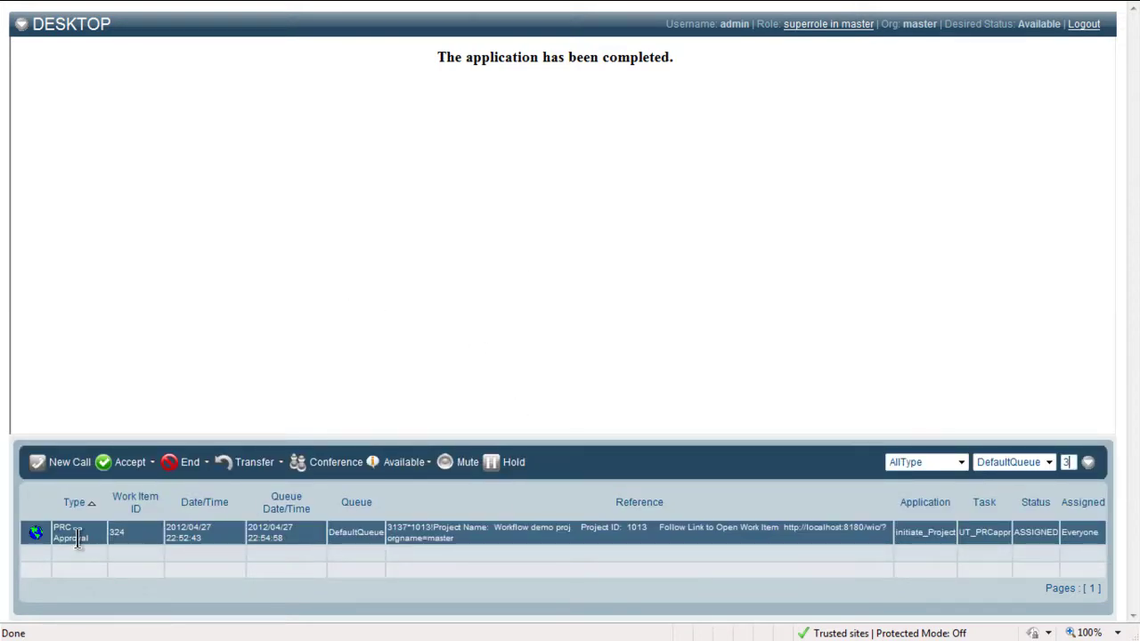
Accept the PRC Approval work item and try to save and exit without approving the PRC
{"action": "left_click", "coordinate": [127, 461]}
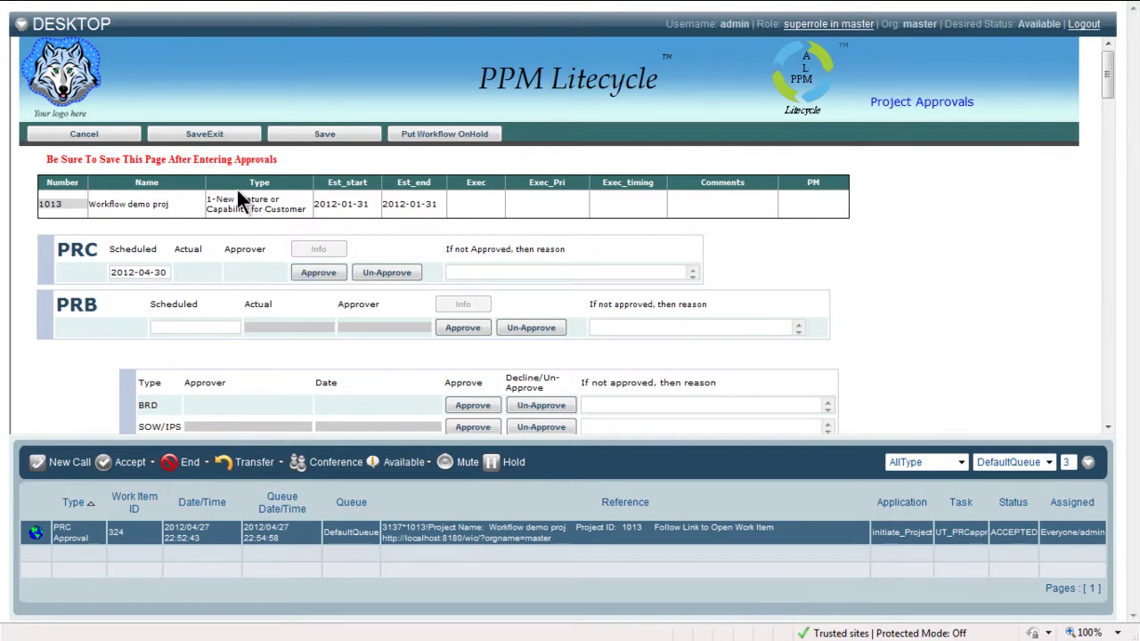
{"action": "left_click", "coordinate": [224, 137]}
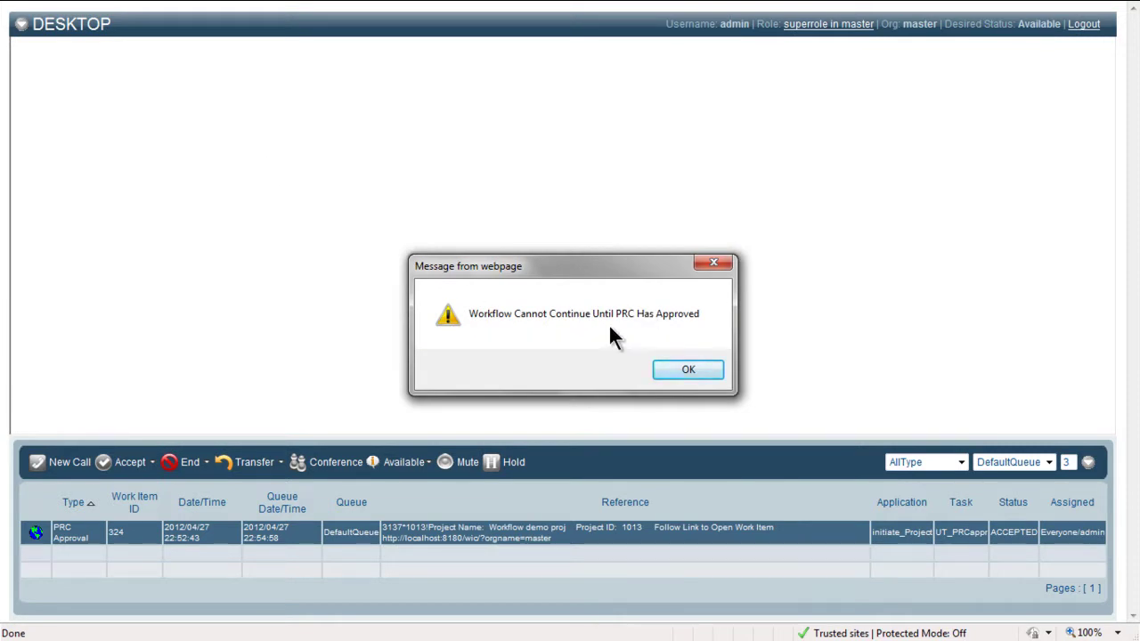
{"action": "left_click", "coordinate": [679, 364]}
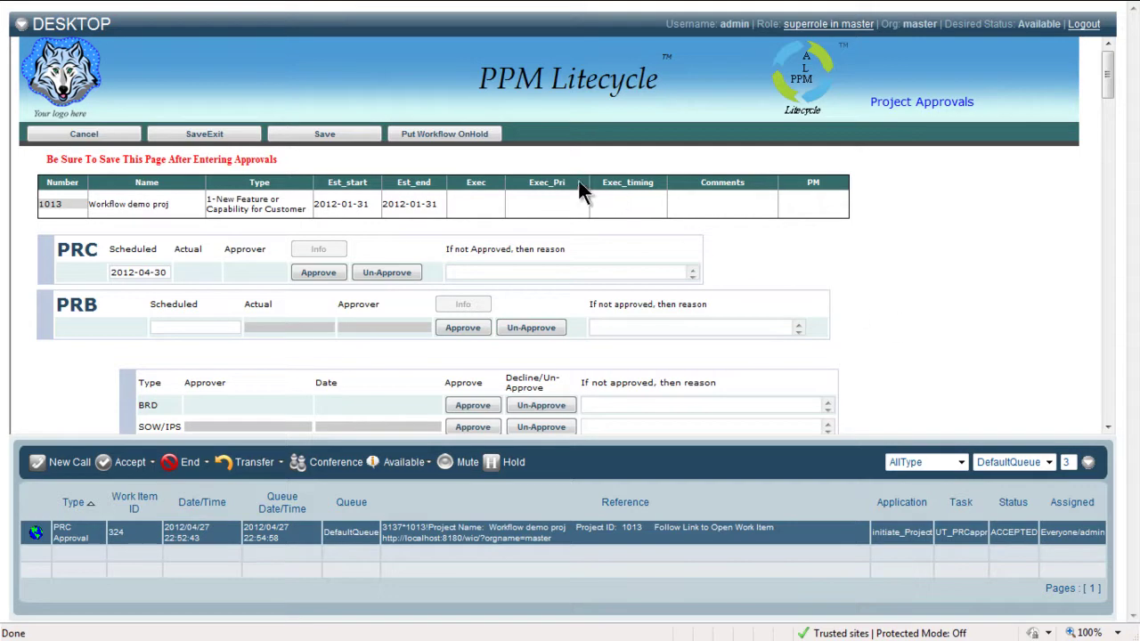
Put the workflow on hold and resume it, approve the PRC, and save and exit the approvals
{"action": "left_click", "coordinate": [432, 135]}
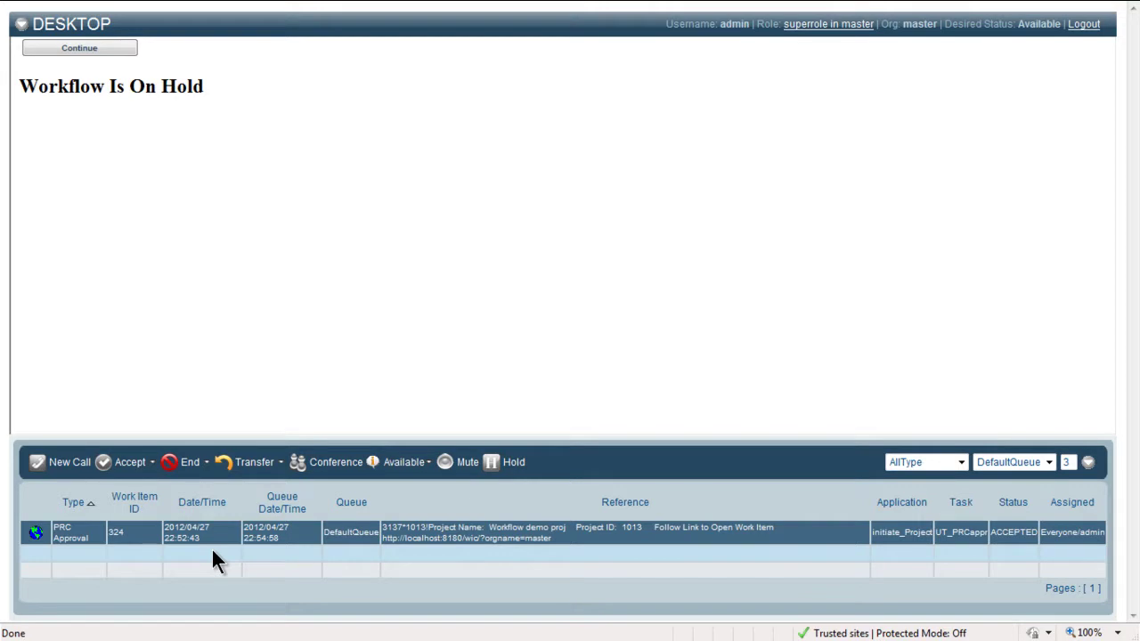
{"action": "left_click", "coordinate": [86, 50]}
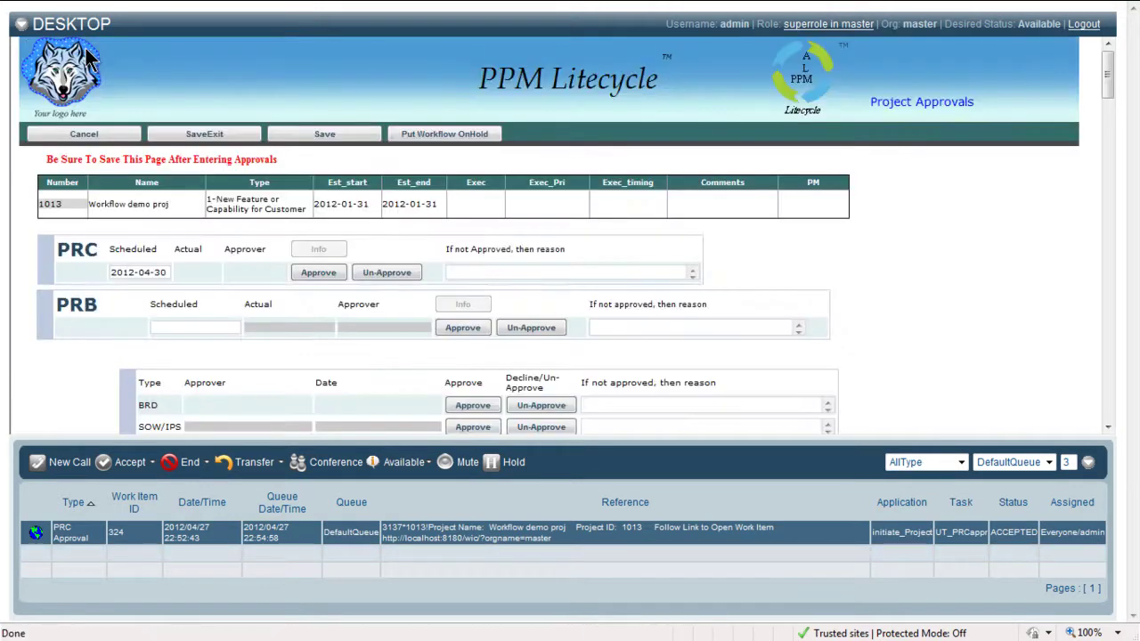
{"action": "left_click", "coordinate": [318, 274]}
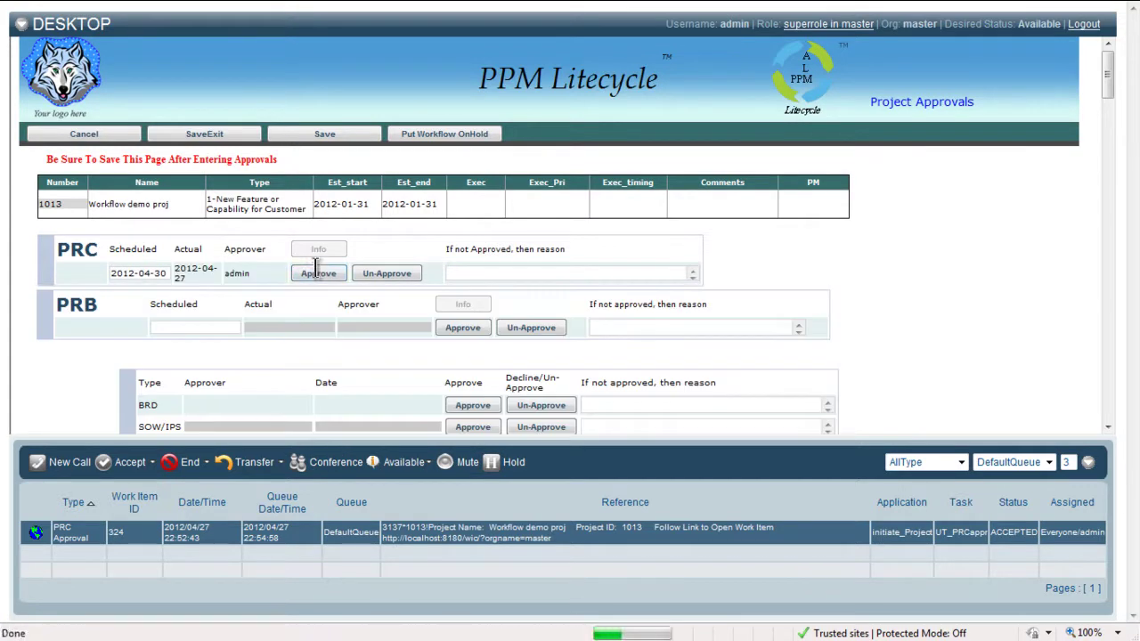
{"action": "left_click", "coordinate": [220, 132]}
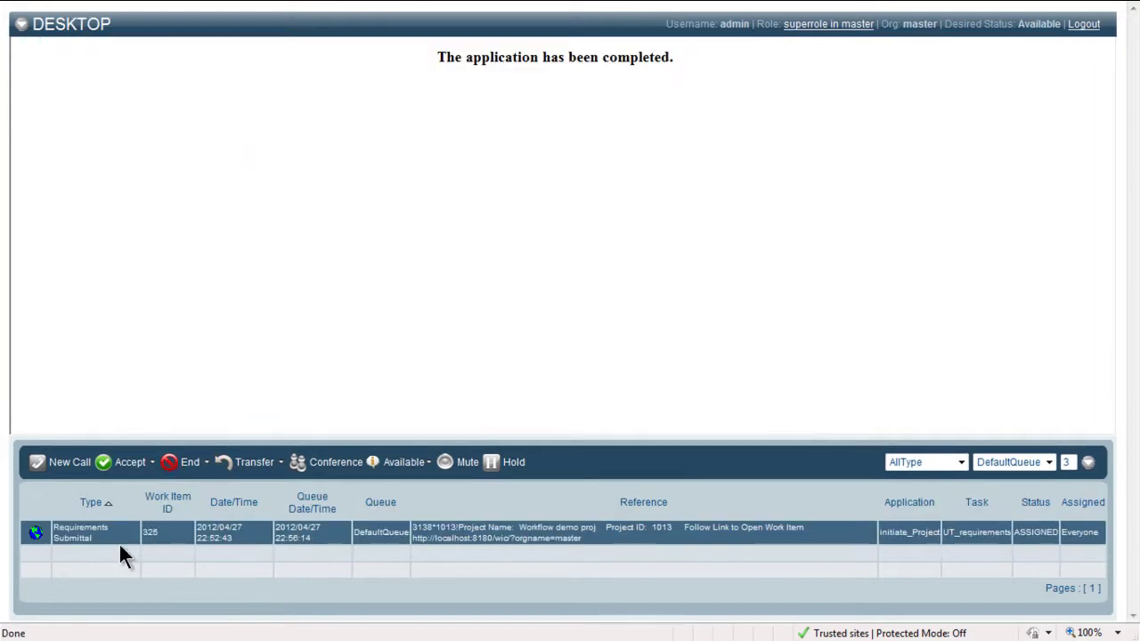
Accept the Requirements Submittal work item and continue past its placeholder page
{"action": "left_click", "coordinate": [126, 463]}
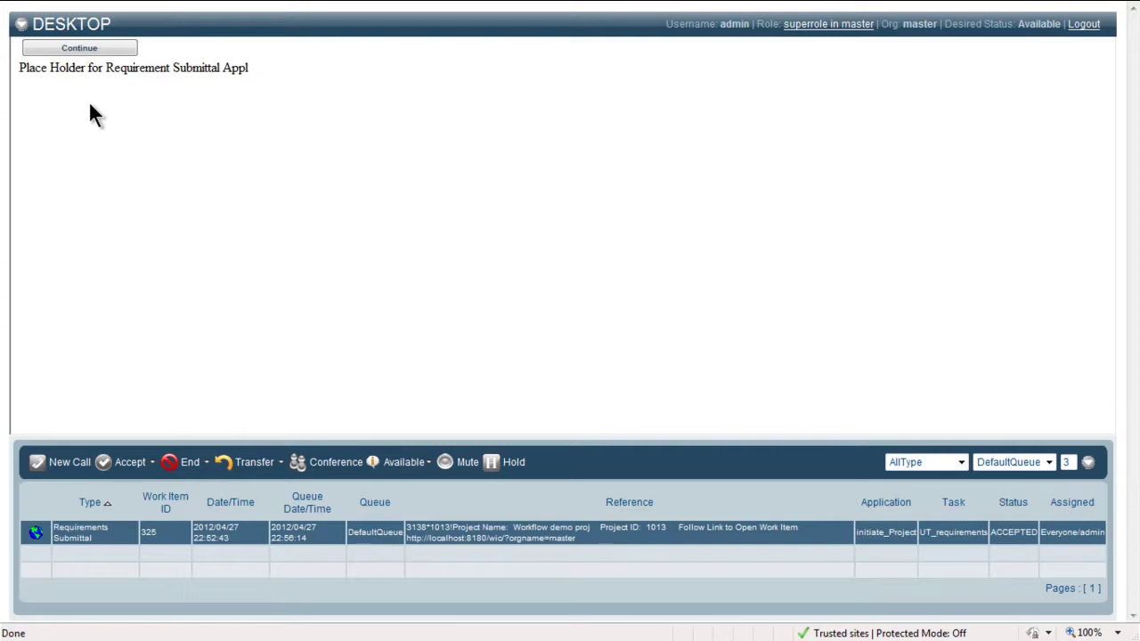
{"action": "left_click", "coordinate": [82, 47]}
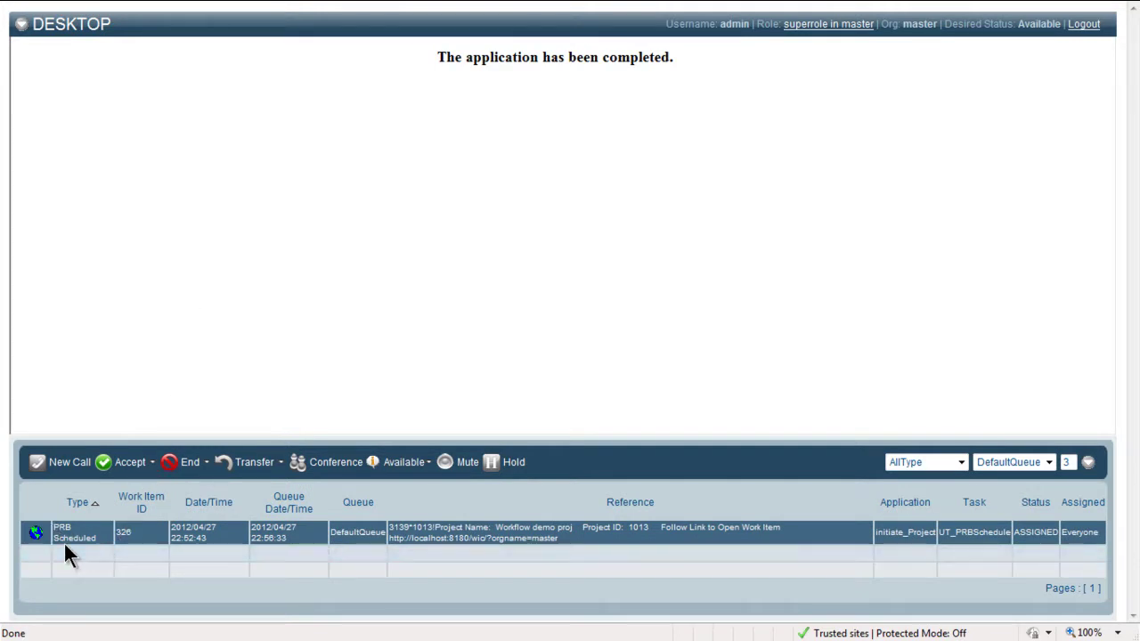
Accept the PRB Scheduled work item, set the PRB scheduled date to 2012-05-01, and save and exit the approvals
{"action": "left_click", "coordinate": [129, 464]}
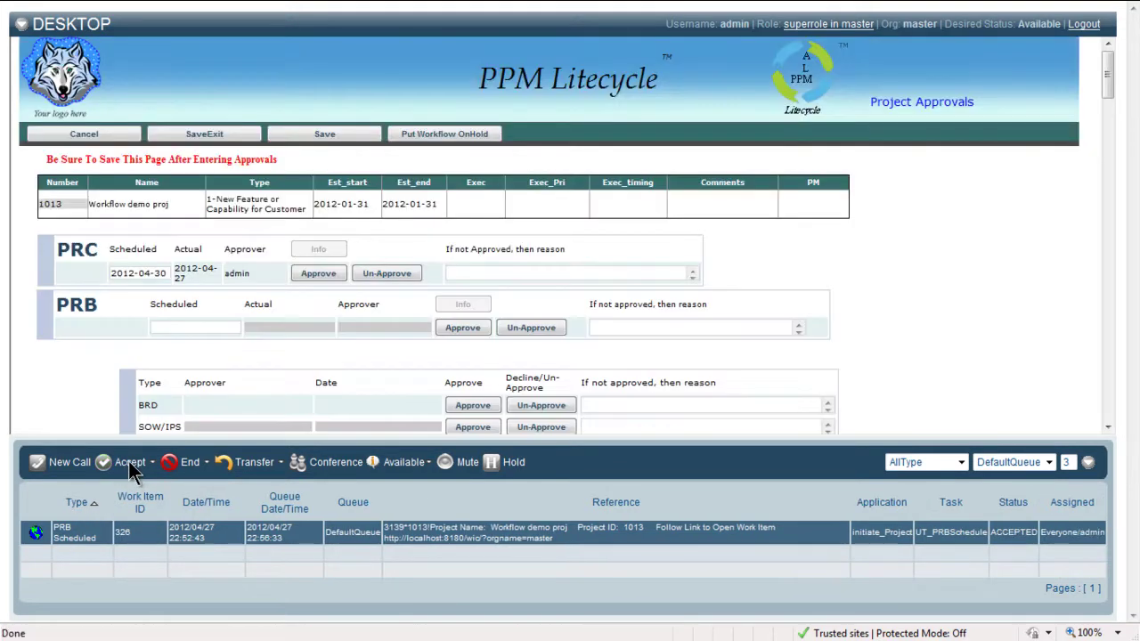
{"action": "left_click", "coordinate": [170, 326]}
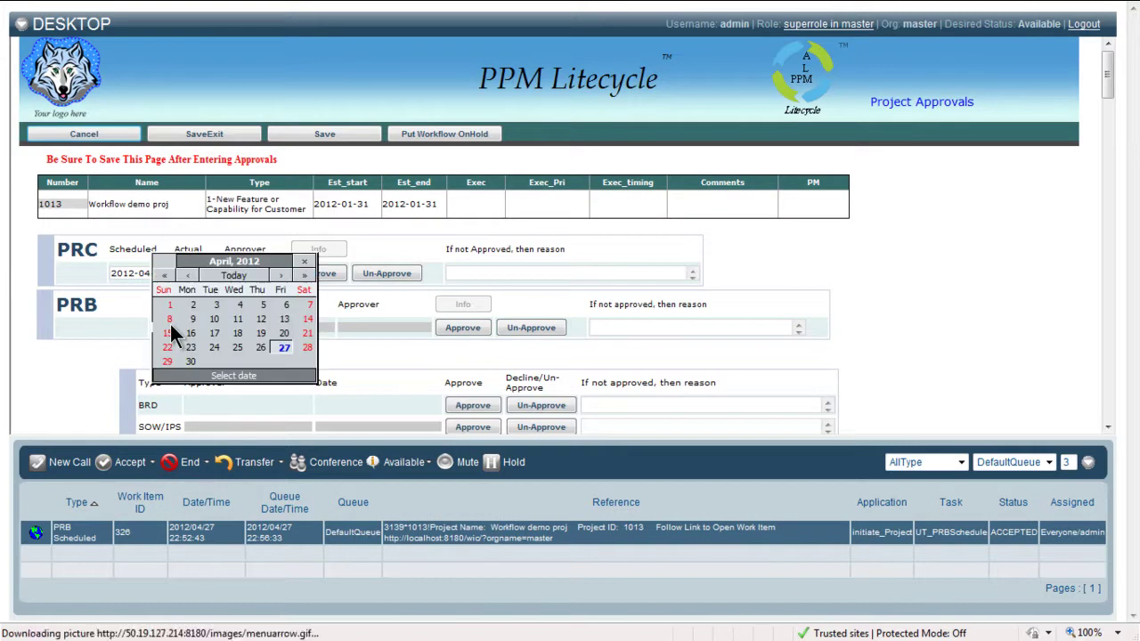
{"action": "left_click", "coordinate": [281, 275]}
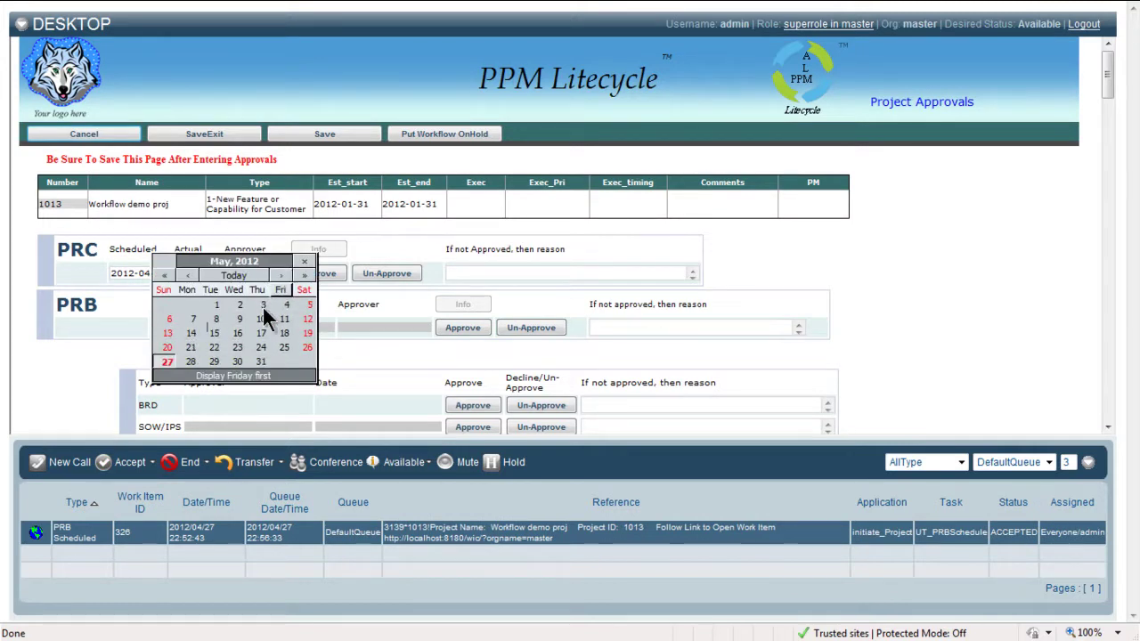
{"action": "left_click", "coordinate": [215, 306]}
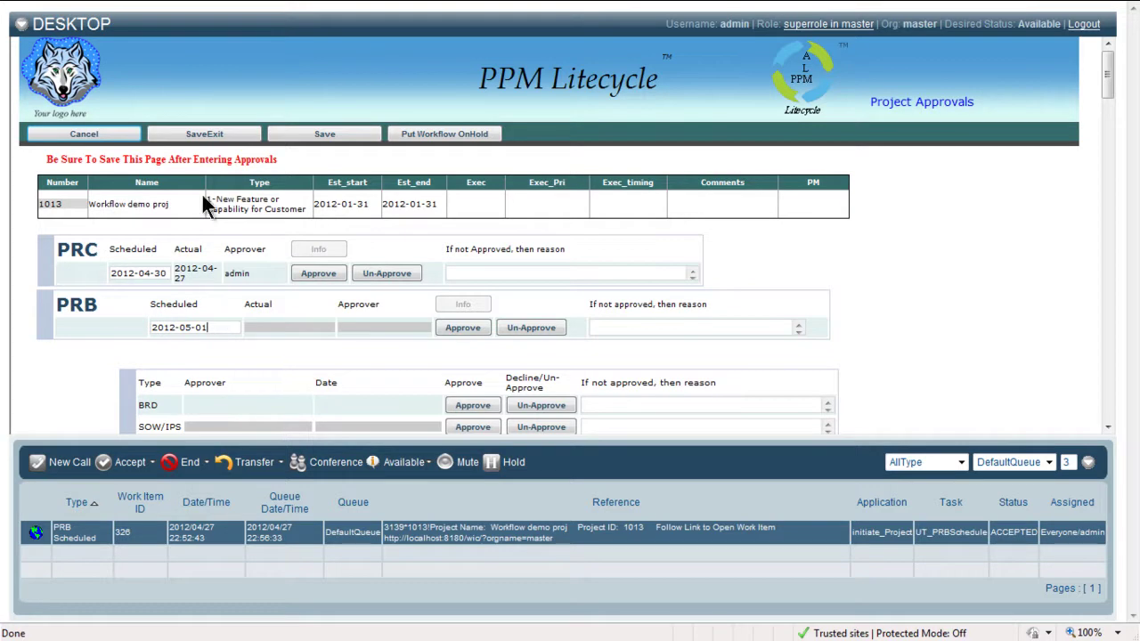
{"action": "left_click", "coordinate": [204, 134]}
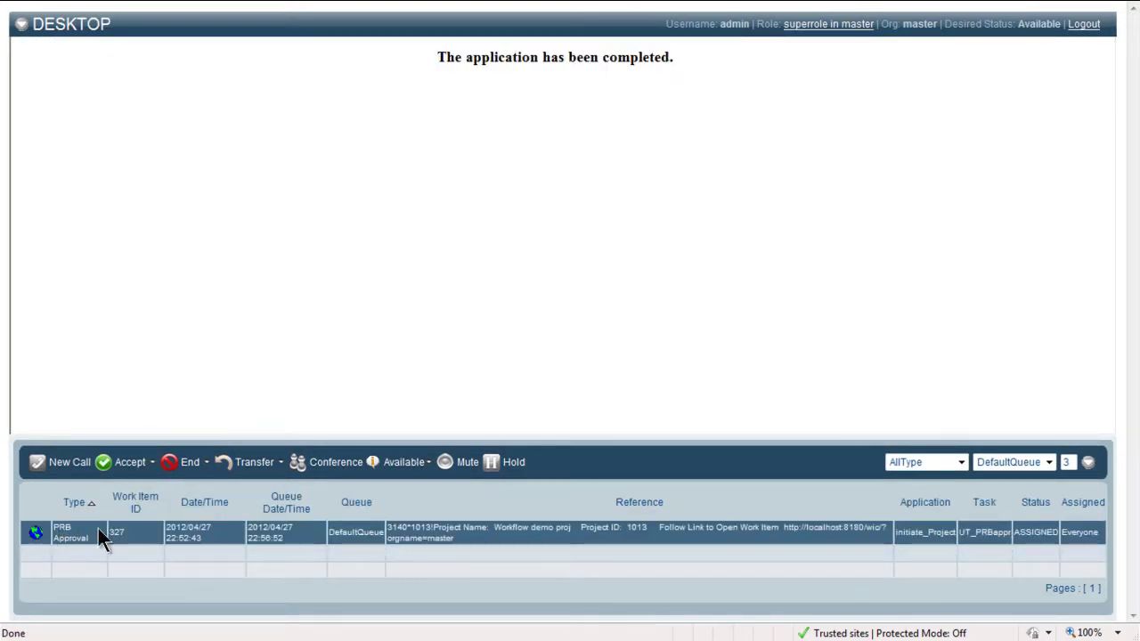
Accept the PRB Approval work item, approve the PRB, and save and exit the approvals
{"action": "left_click", "coordinate": [128, 463]}
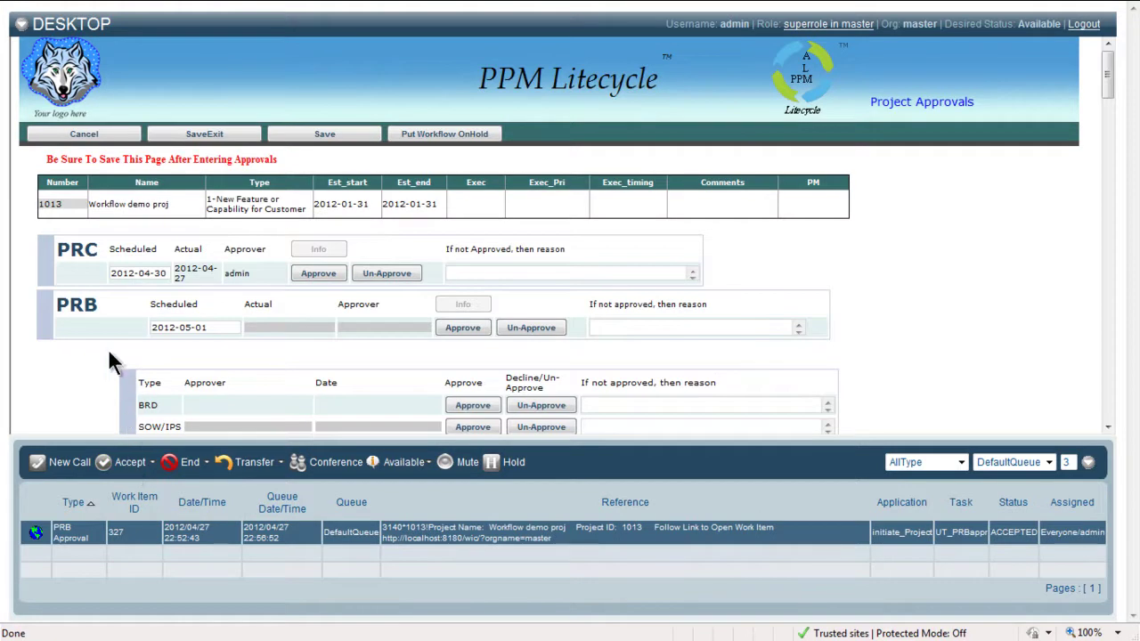
{"action": "left_click", "coordinate": [456, 326]}
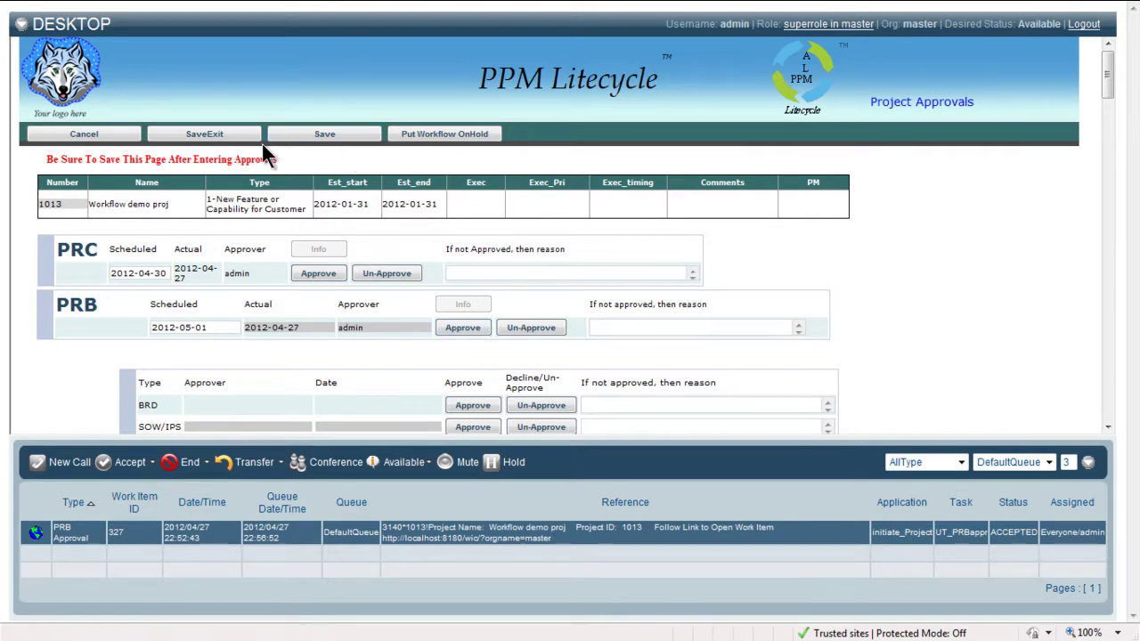
{"action": "left_click", "coordinate": [212, 135]}
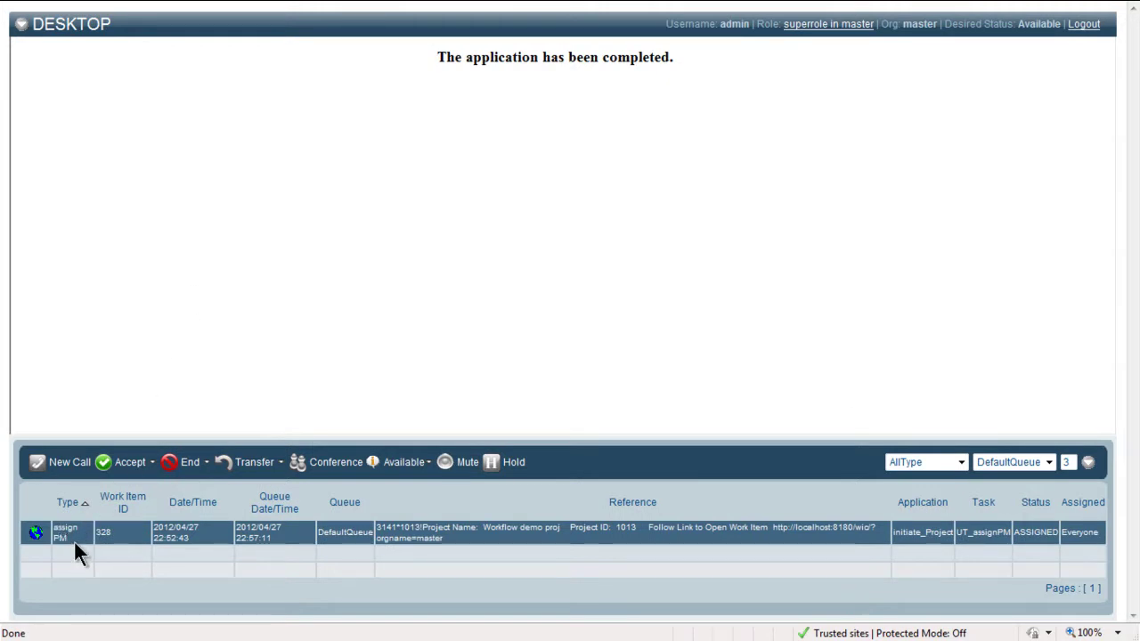
Accept the assign PM work item, enter the project manager's name in the Project Initiation Document, save the revision, and save and exit
{"action": "left_click", "coordinate": [124, 461]}
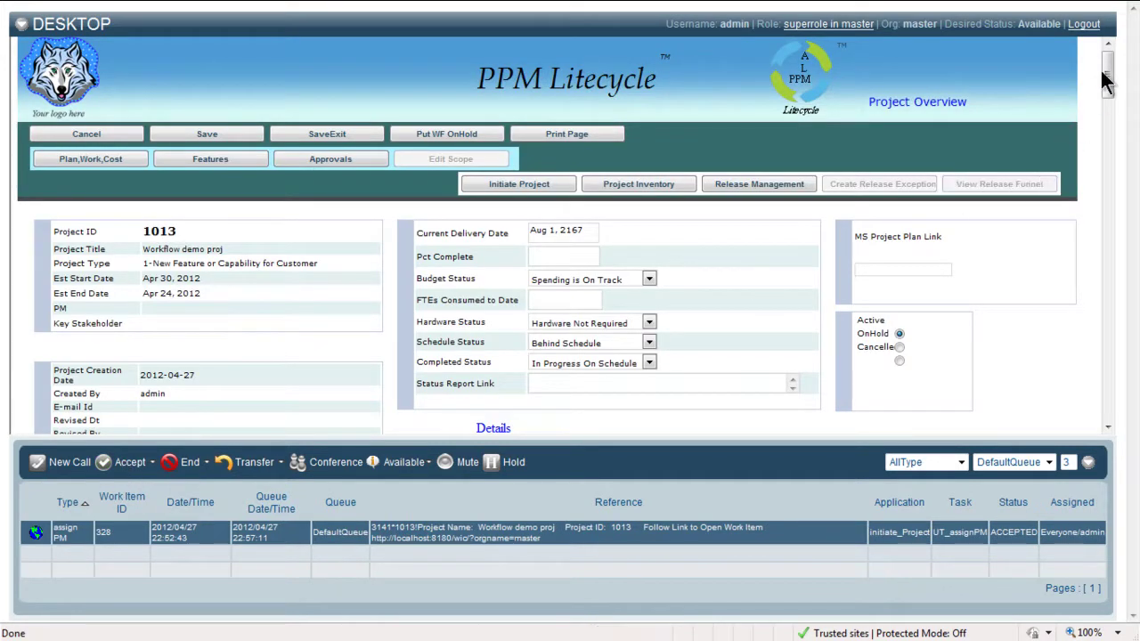
{"action": "left_click_drag", "start_coordinate": [1109, 78], "coordinate": [1122, 178]}
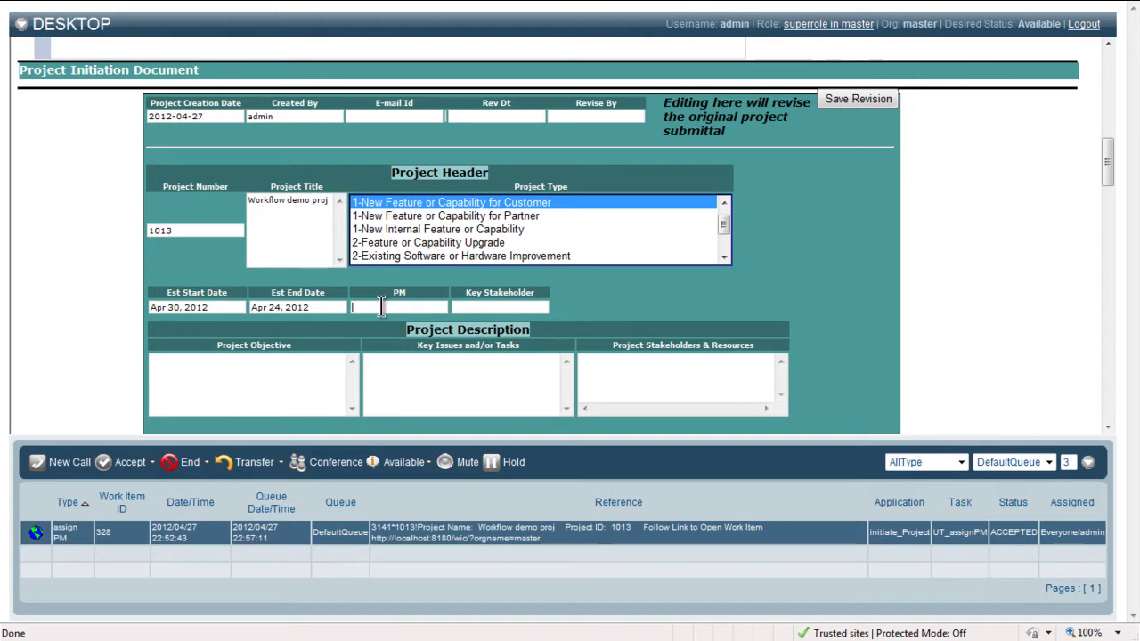
{"action": "type", "text": "on"}
{"action": "left_click", "coordinate": [856, 99]}
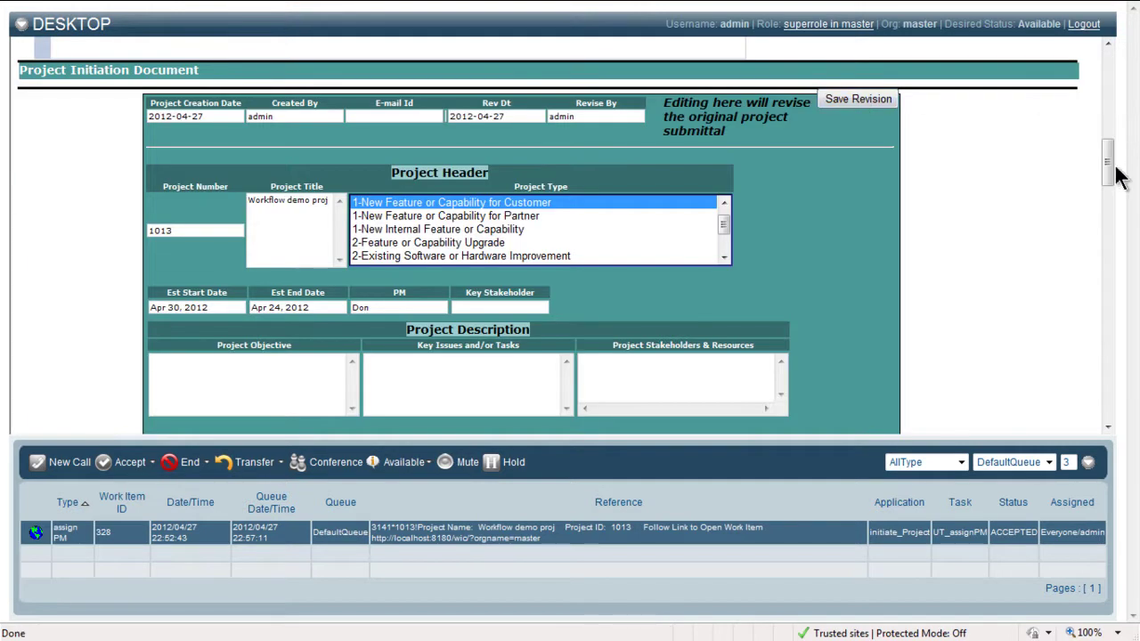
{"action": "left_click_drag", "start_coordinate": [1109, 169], "coordinate": [1112, 51]}
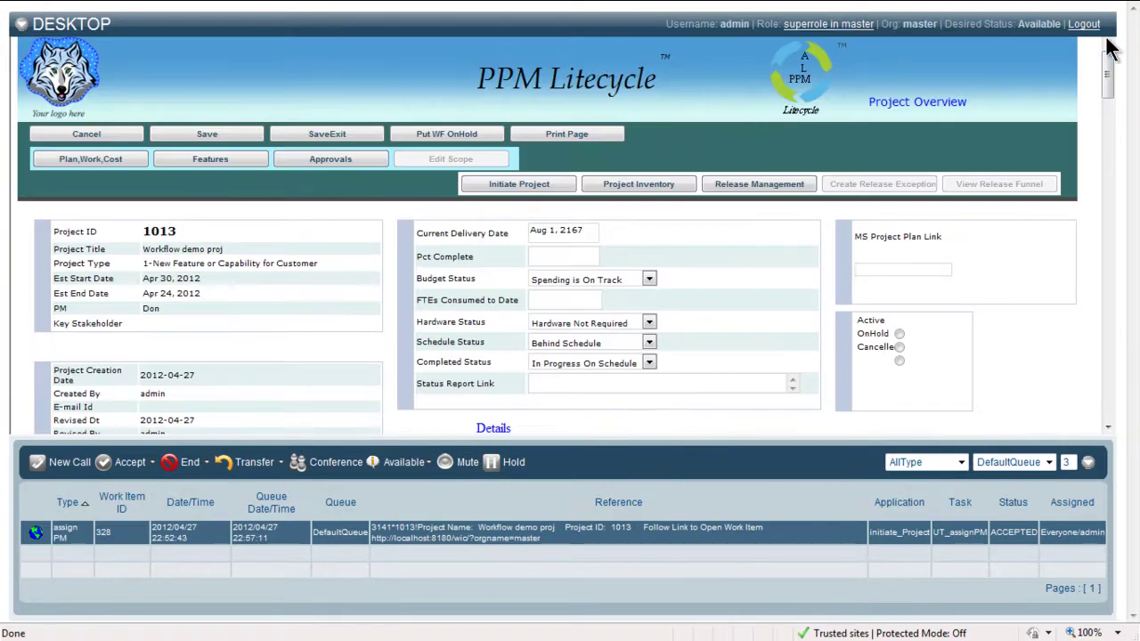
{"action": "left_click", "coordinate": [321, 135]}
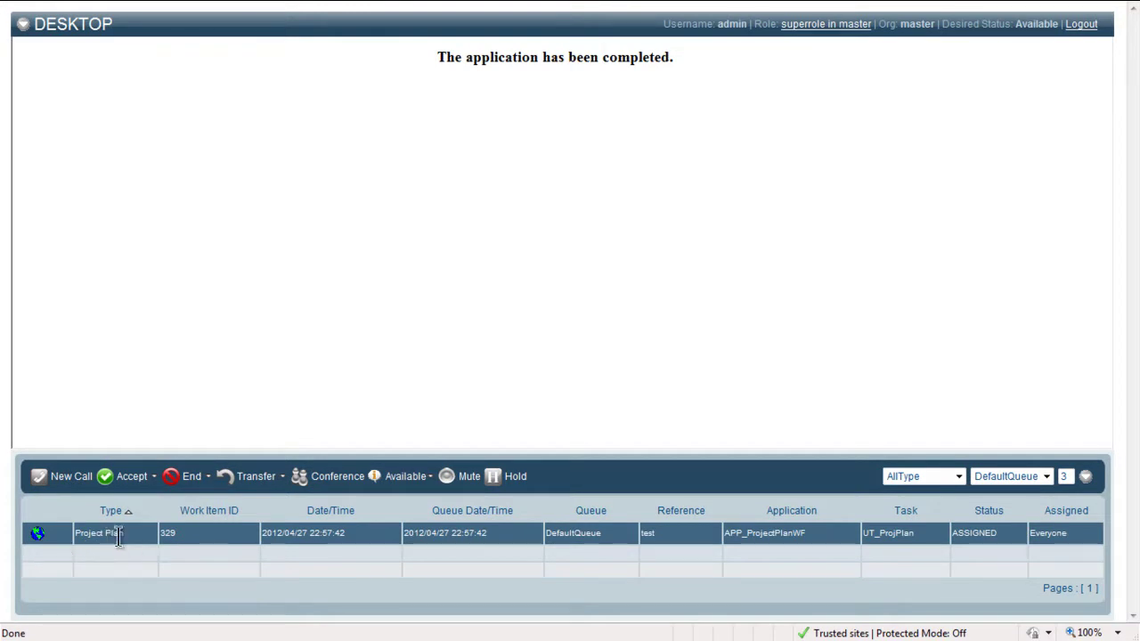
Accept the Project Plan work item and review its Department Work and Budget Detail sections and the page's help text
{"action": "left_click", "coordinate": [131, 480]}
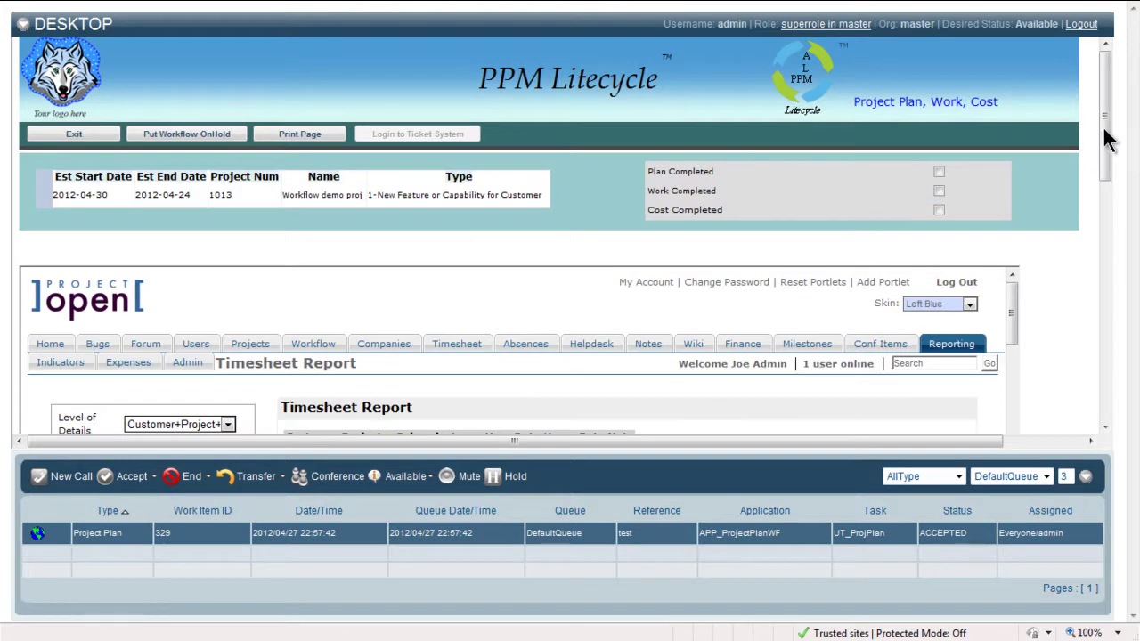
{"action": "left_click_drag", "start_coordinate": [1107, 138], "coordinate": [1116, 319]}
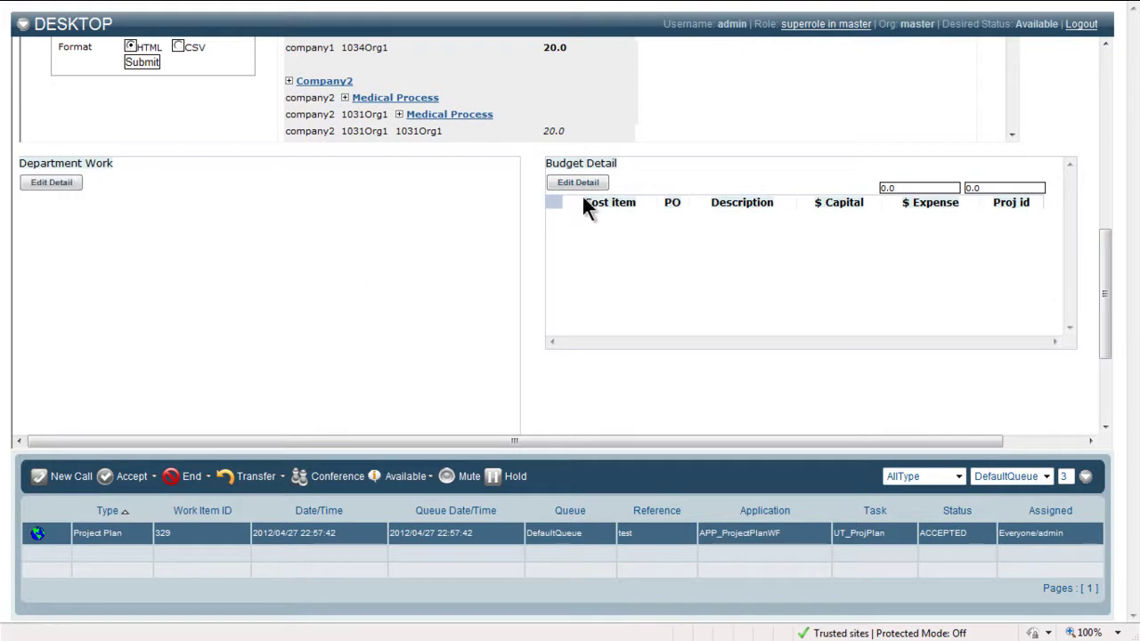
{"action": "left_click_drag", "start_coordinate": [1103, 306], "coordinate": [1088, 55]}
{"action": "left_click", "coordinate": [926, 103]}
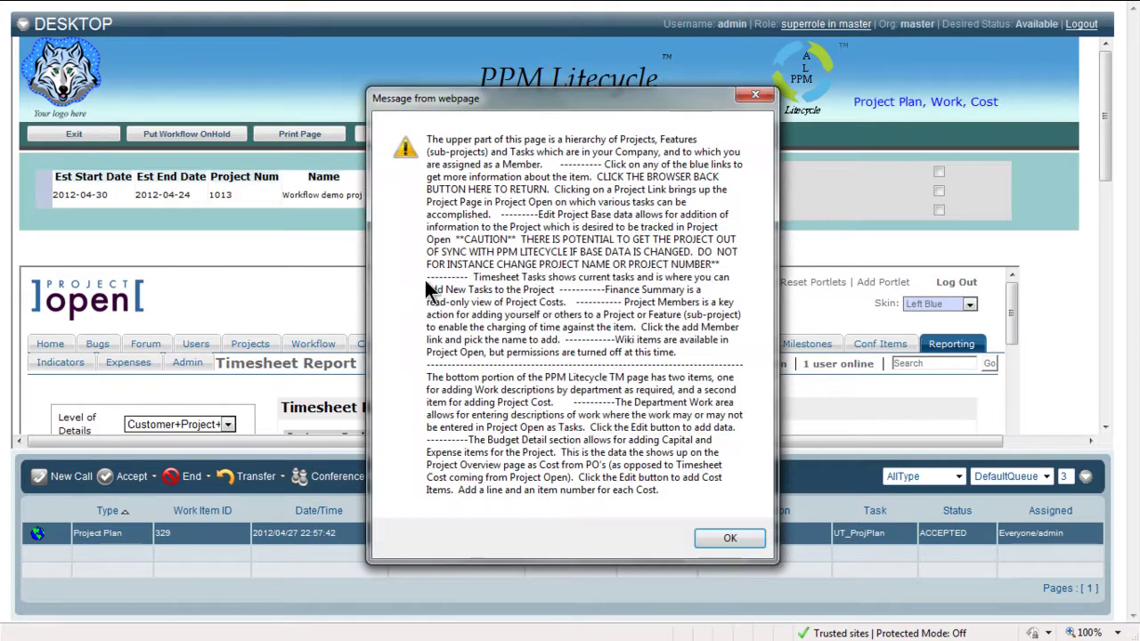
{"action": "left_click", "coordinate": [725, 539]}
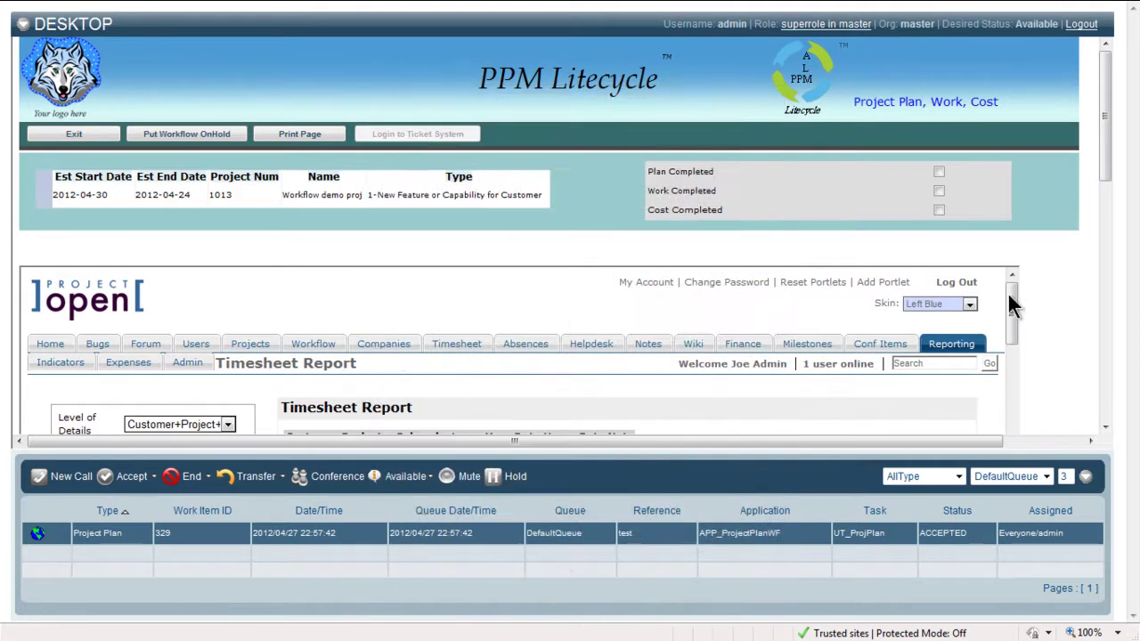
Mark the plan, work and cost as completed, holding and resuming the workflow before the cost is marked, and exit the page
{"action": "left_click", "coordinate": [938, 170]}
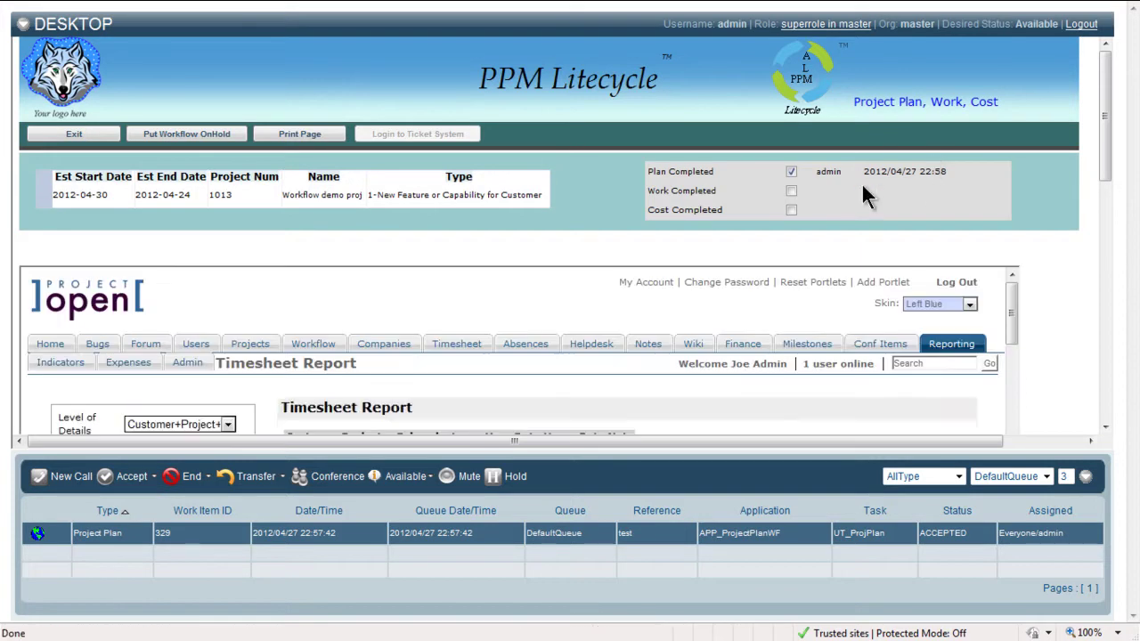
{"action": "left_click", "coordinate": [792, 192]}
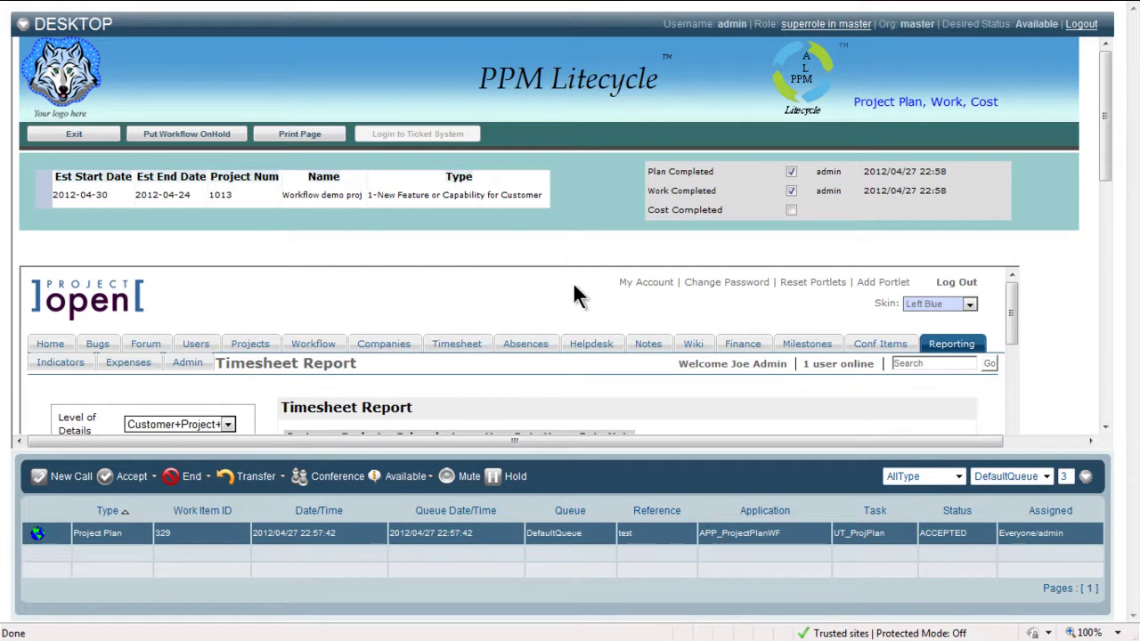
{"action": "left_click", "coordinate": [206, 133]}
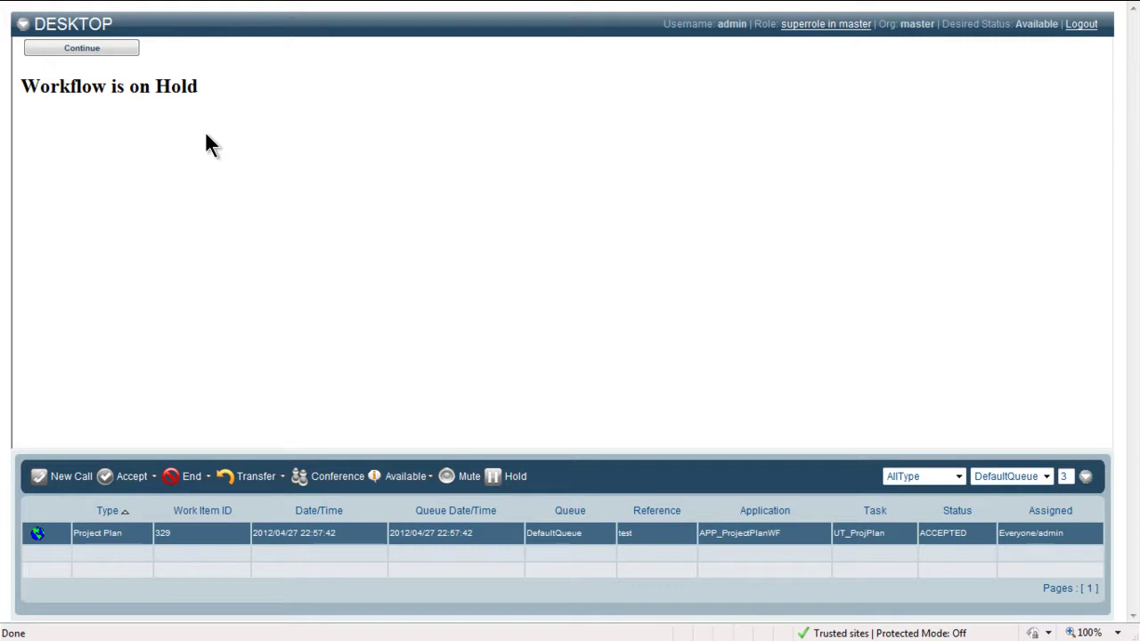
{"action": "left_click", "coordinate": [102, 46]}
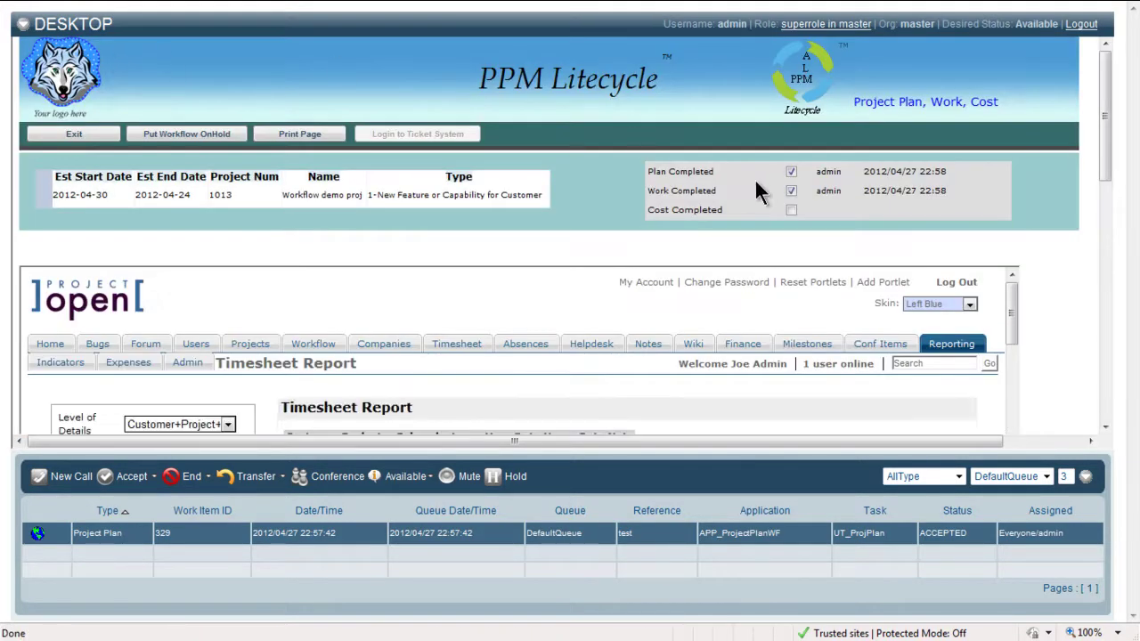
{"action": "left_click", "coordinate": [791, 210]}
{"action": "left_click", "coordinate": [85, 130]}
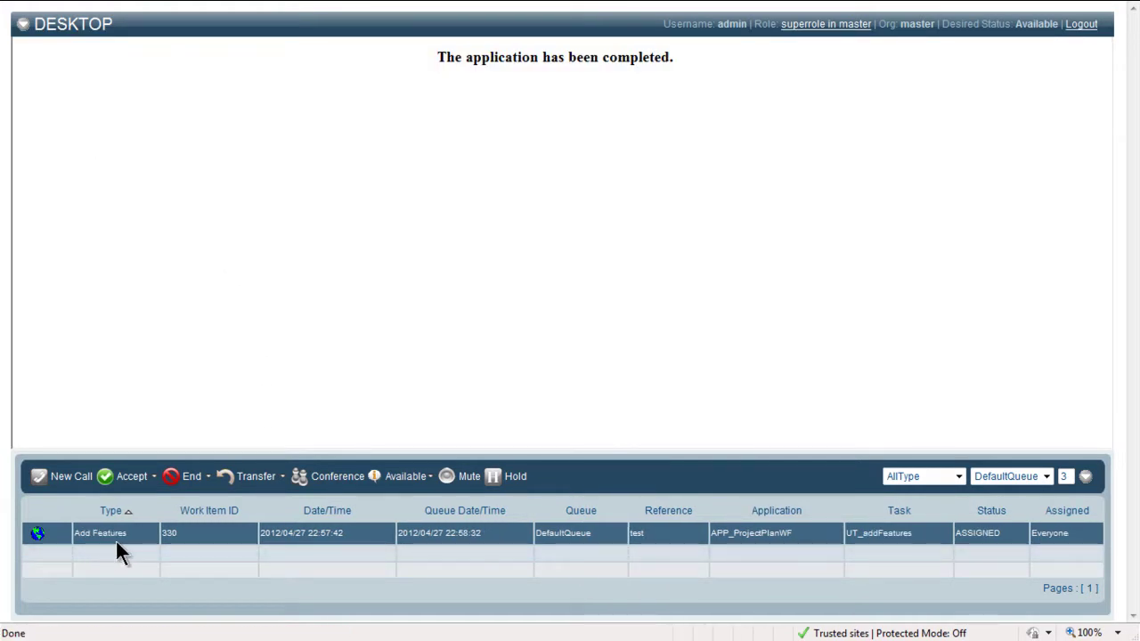
Accept the Add Features work item and add a feature row named "Workflow demo feat" to the project
{"action": "left_click", "coordinate": [132, 479]}
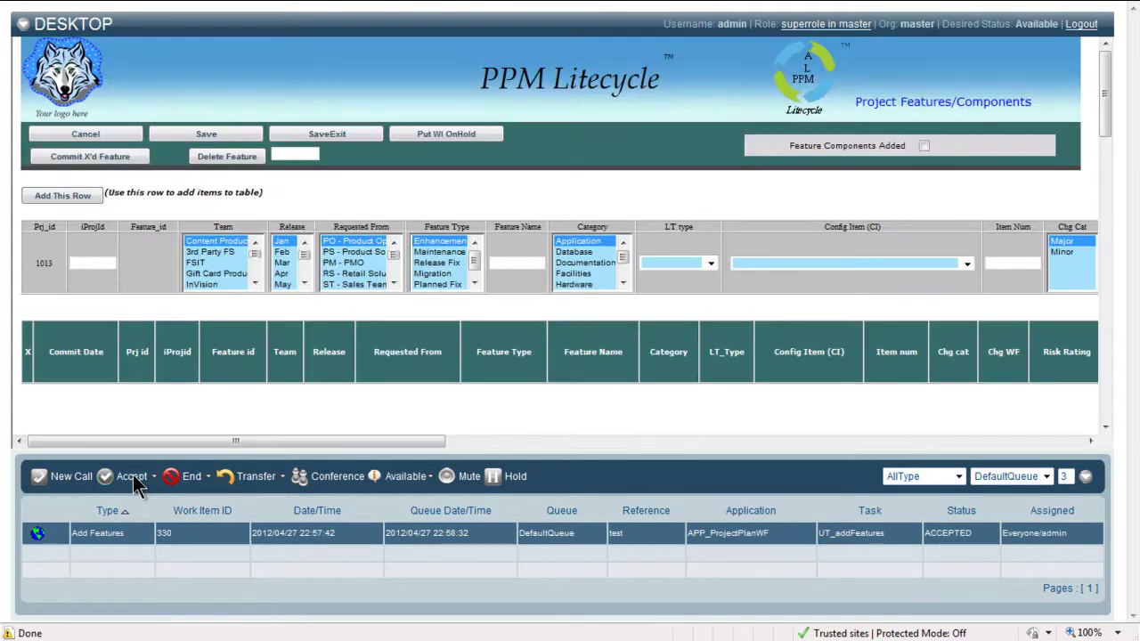
{"action": "left_click", "coordinate": [504, 261]}
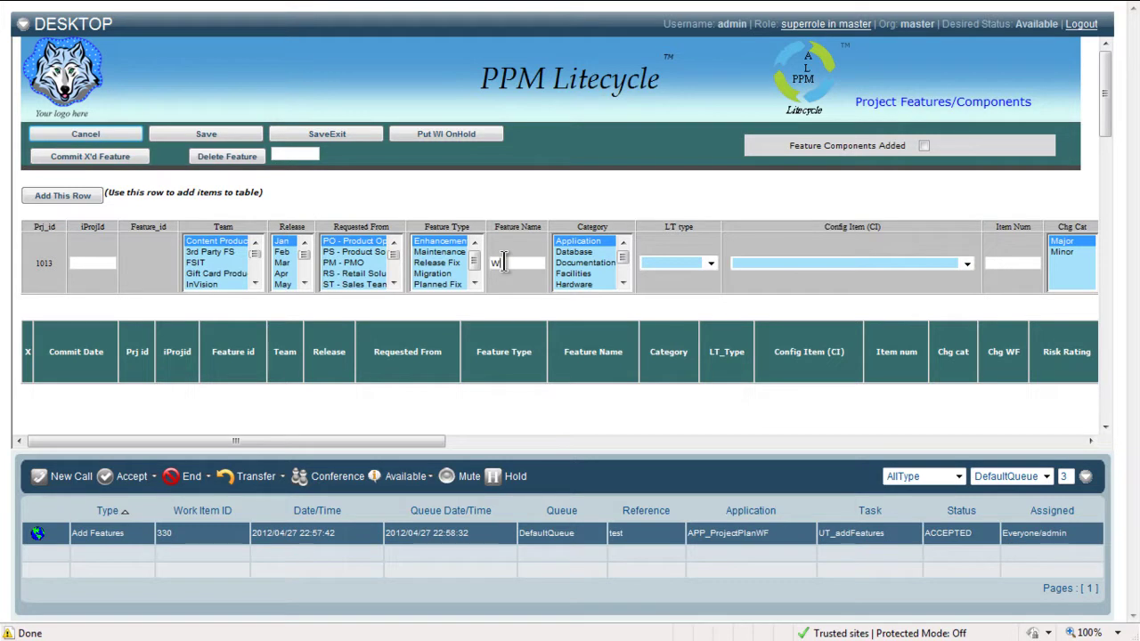
{"action": "type", "text": "Workflo"}
{"action": "type", "text": "w demo feat"}
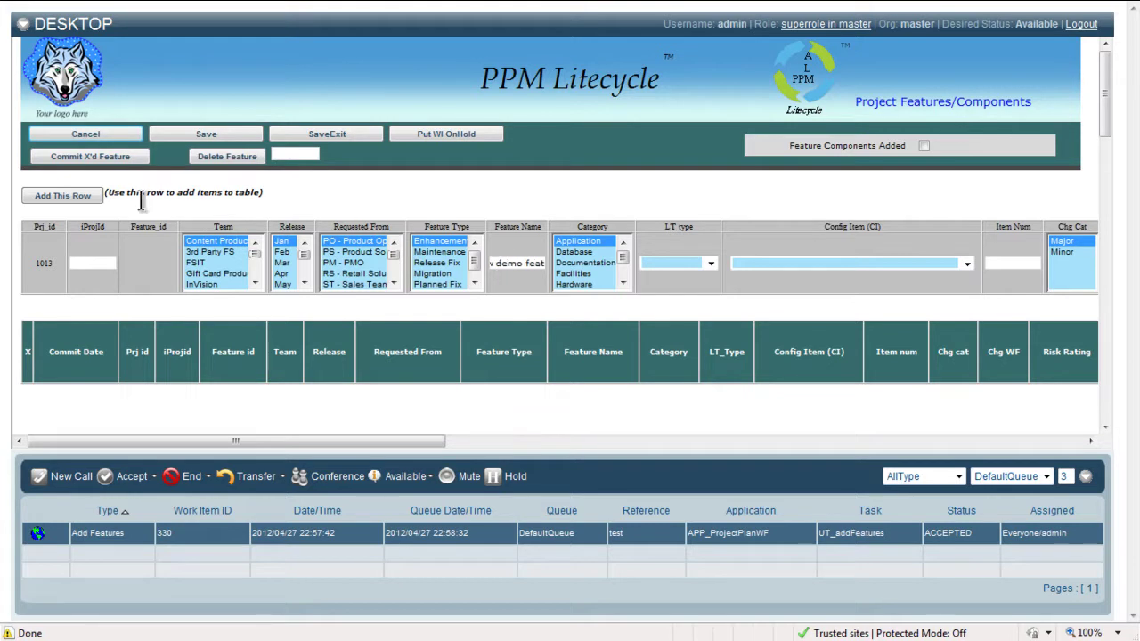
{"action": "left_click", "coordinate": [80, 203]}
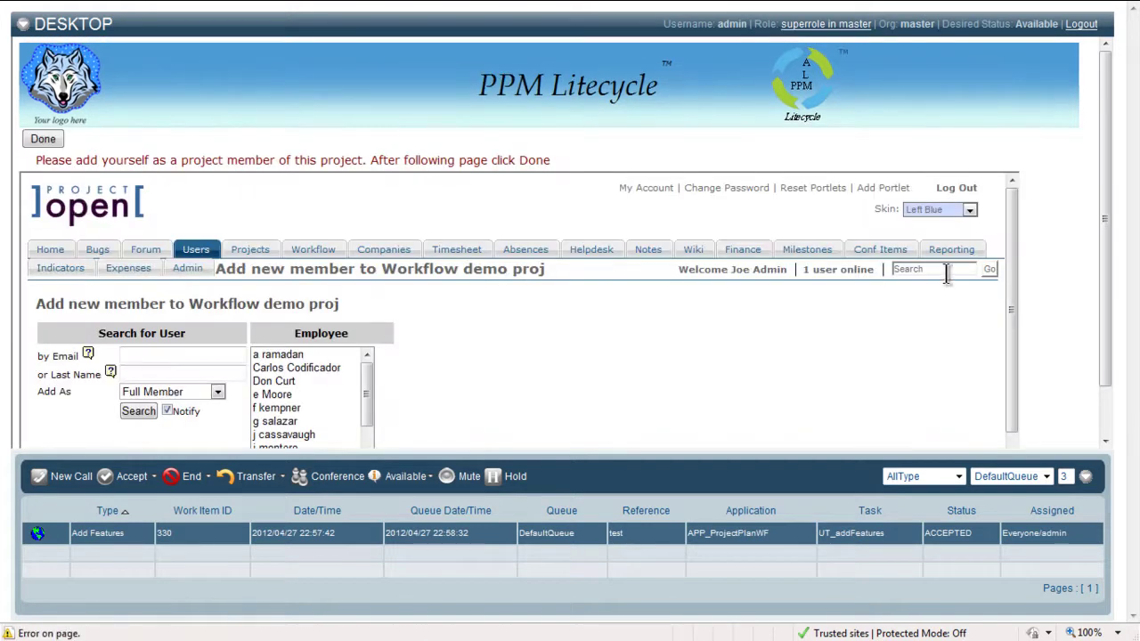
Add the logged-in admin employee as a Full Member of the Workflow demo proj project
{"action": "left_click_drag", "start_coordinate": [1109, 276], "coordinate": [1112, 335]}
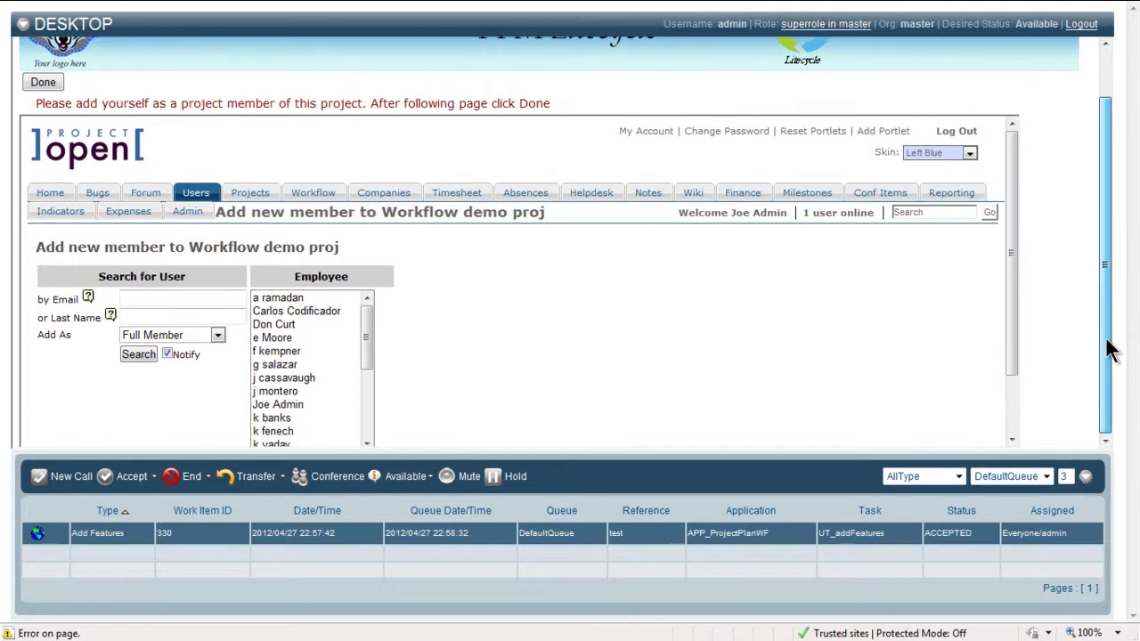
{"action": "left_click", "coordinate": [286, 405]}
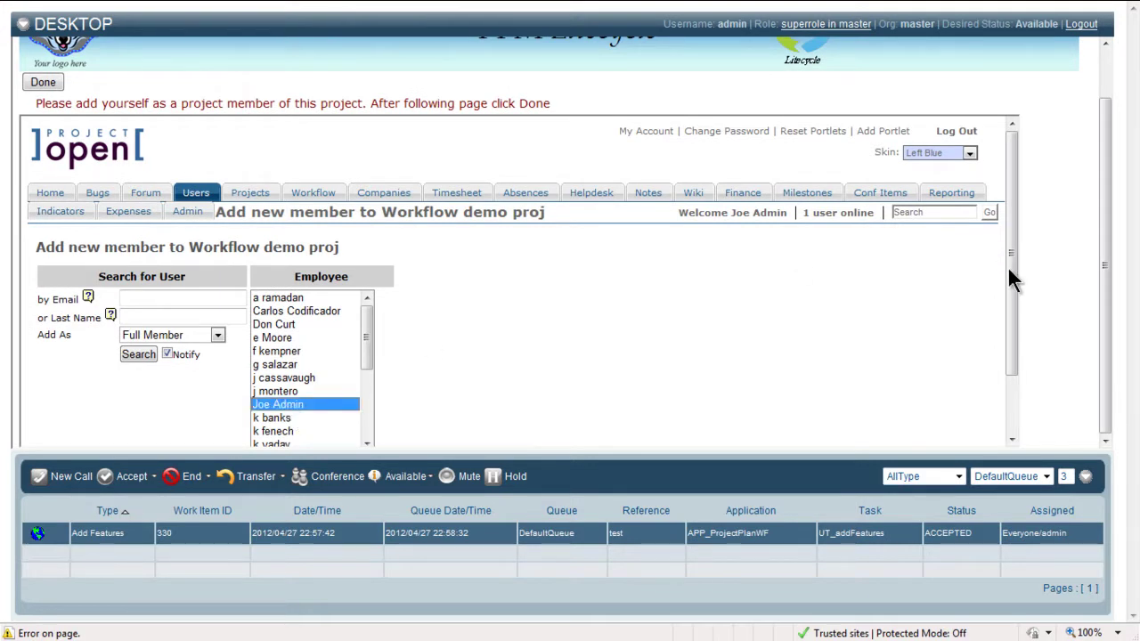
{"action": "left_click_drag", "start_coordinate": [1008, 265], "coordinate": [1009, 338]}
{"action": "left_click", "coordinate": [283, 402]}
{"action": "left_click", "coordinate": [265, 405]}
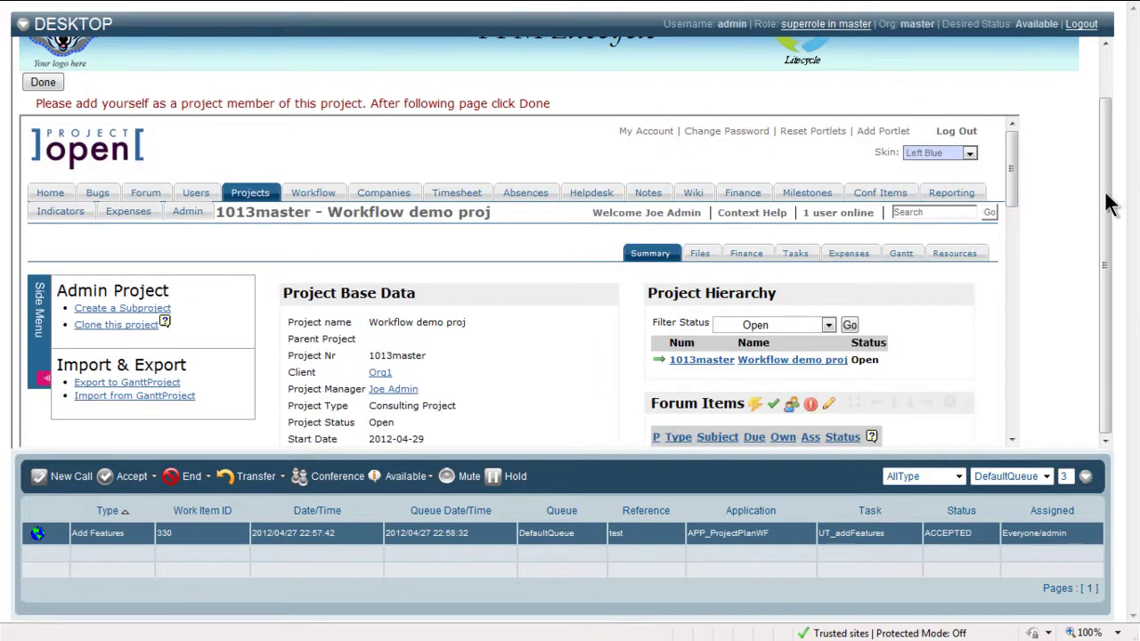
Finish the member page, mark Feature Components Added, and save and exit the Project Features/Components page
{"action": "left_click_drag", "start_coordinate": [1112, 194], "coordinate": [1110, 116]}
{"action": "left_click", "coordinate": [42, 138]}
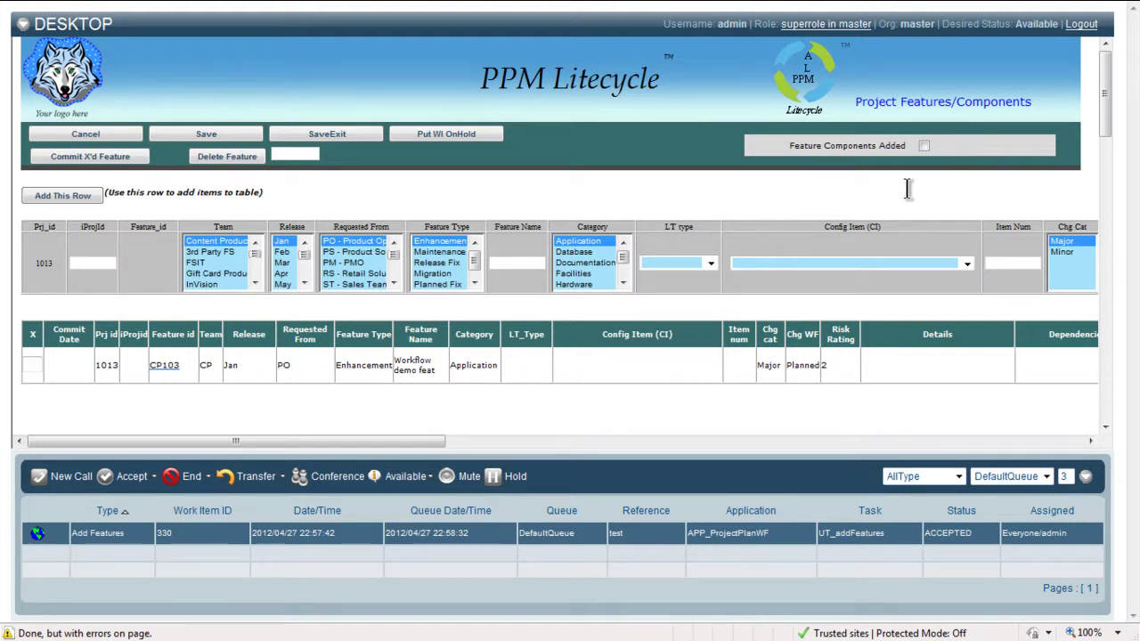
{"action": "left_click", "coordinate": [926, 146]}
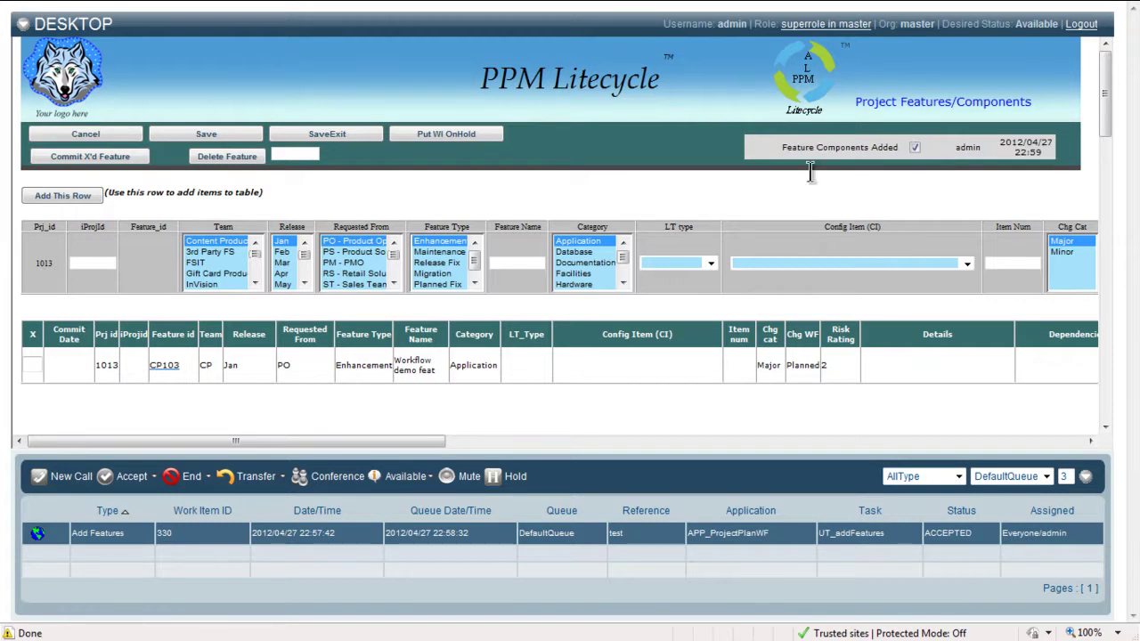
{"action": "left_click", "coordinate": [335, 133]}
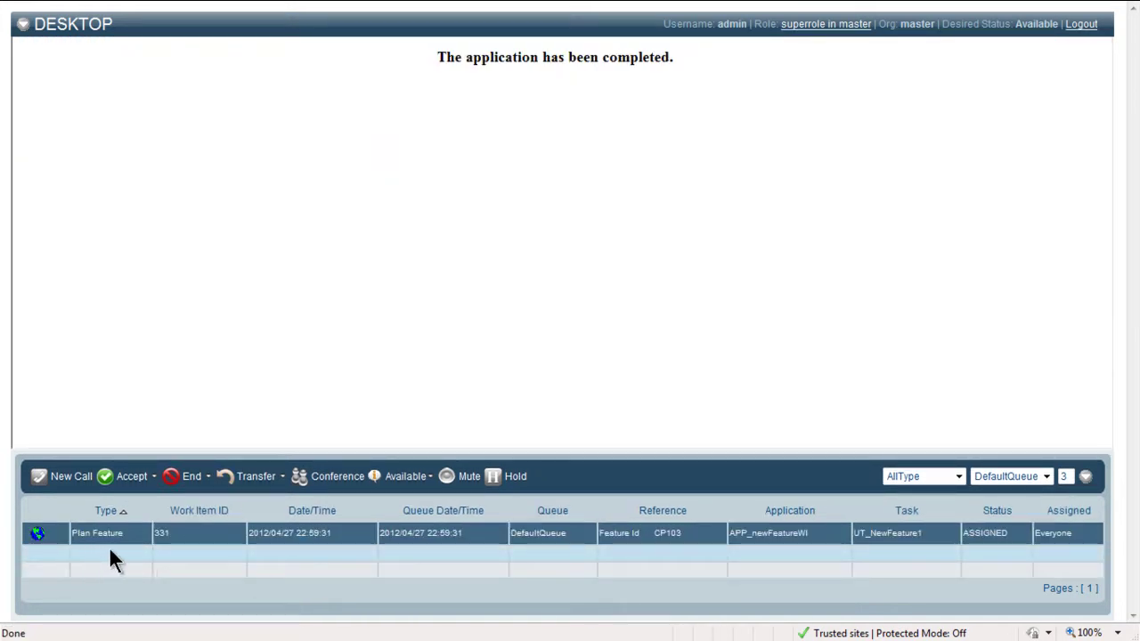
Accept the Plan Feature work item and enter "This is the feature spec" as the feature specification
{"action": "left_click", "coordinate": [129, 478]}
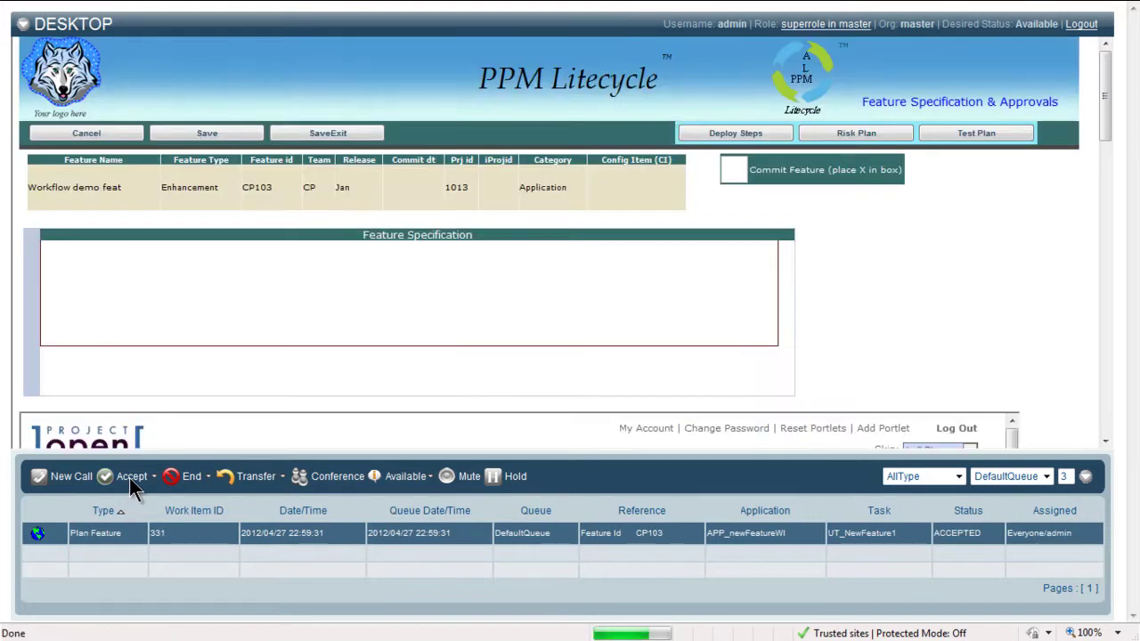
{"action": "left_click", "coordinate": [288, 291]}
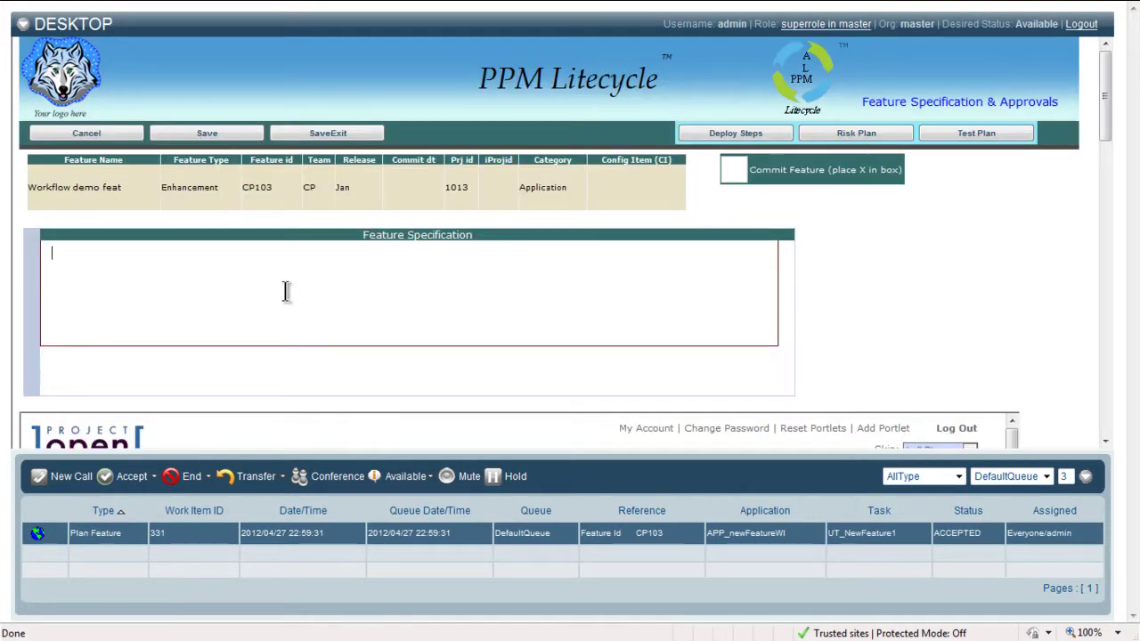
{"action": "type", "text": "This is the feature spec"}
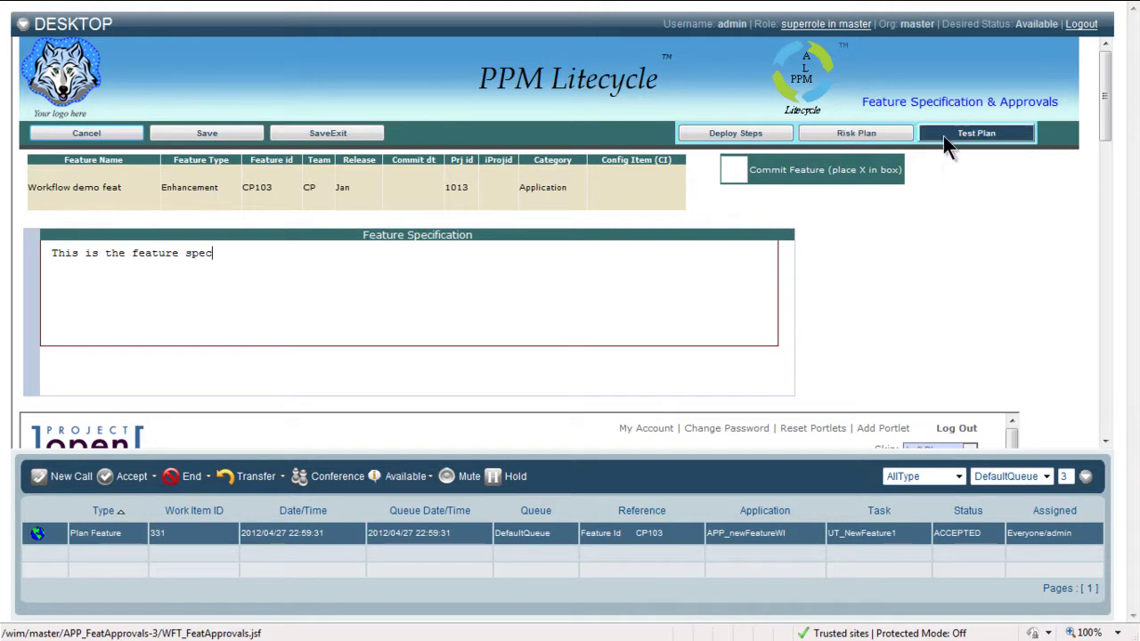
Review the feature's timesheet tasks and approval list, and save and exit the feature specification
{"action": "scroll", "coordinate": [1109, 136], "scroll_direction": "down", "scroll_amount": 1}
{"action": "left_click_drag", "start_coordinate": [1109, 136], "coordinate": [1112, 221]}
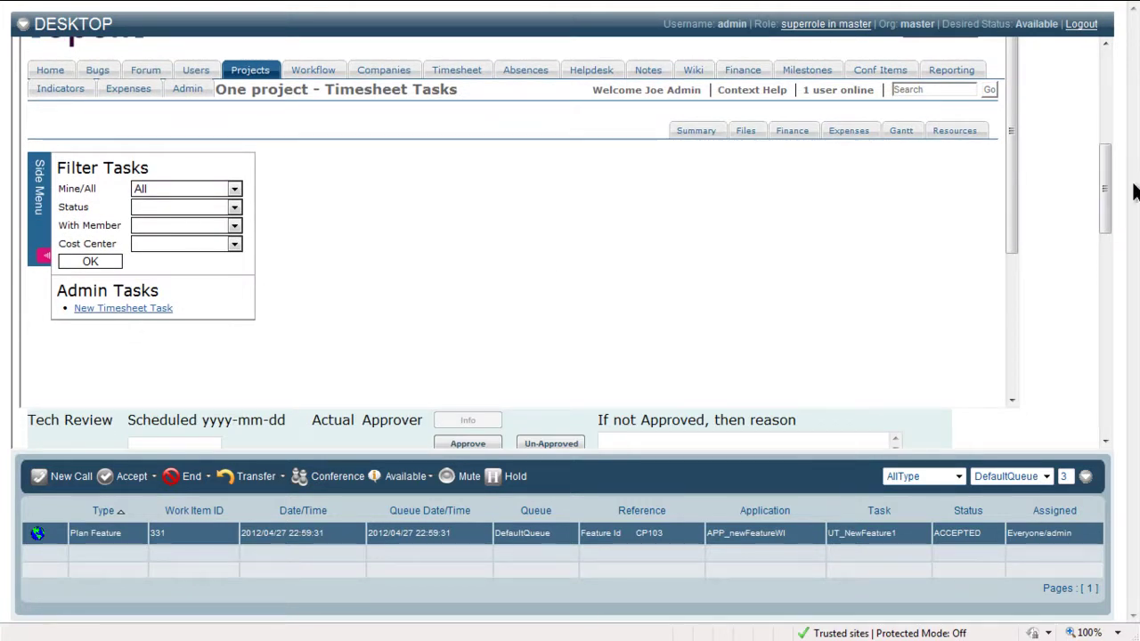
{"action": "left_click_drag", "start_coordinate": [1110, 190], "coordinate": [1116, 267]}
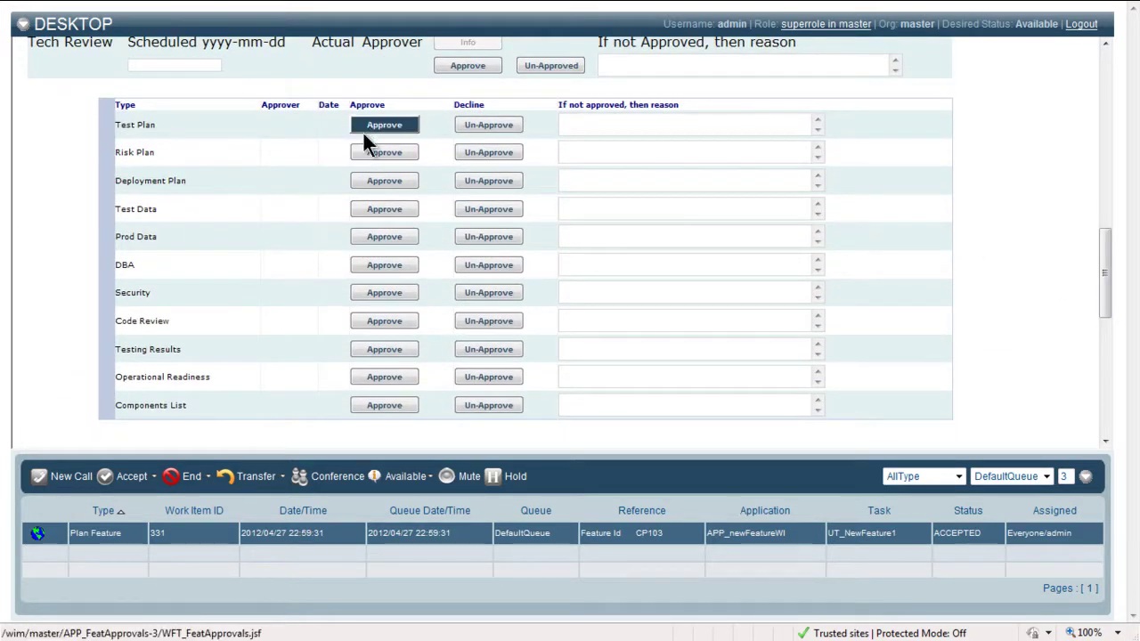
{"action": "left_click", "coordinate": [380, 322]}
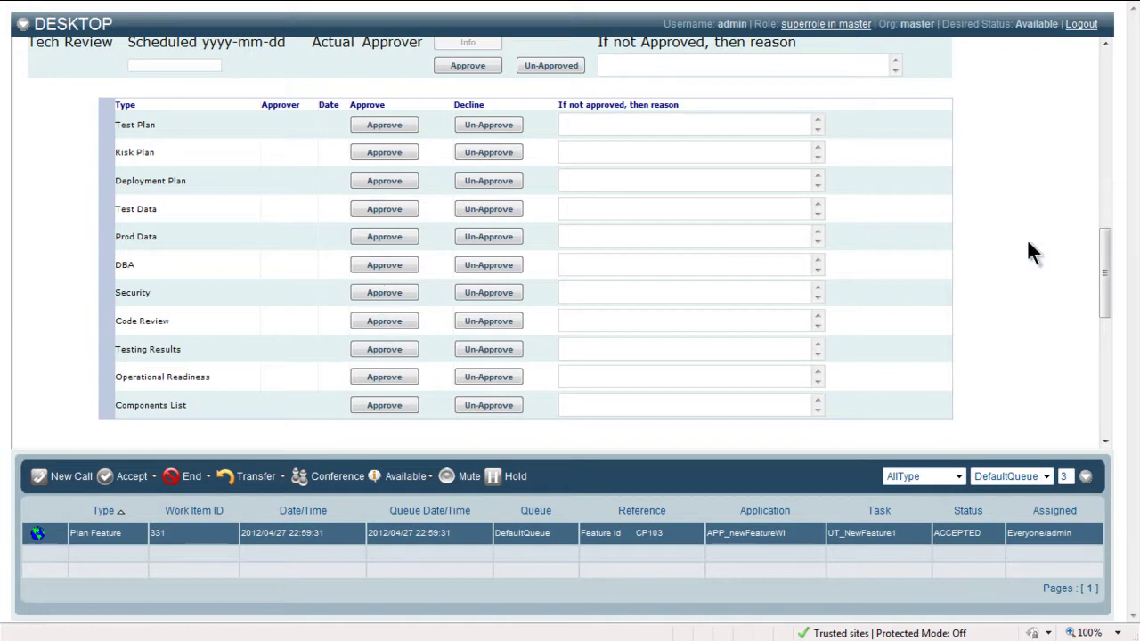
{"action": "left_click_drag", "start_coordinate": [1102, 275], "coordinate": [1105, 58]}
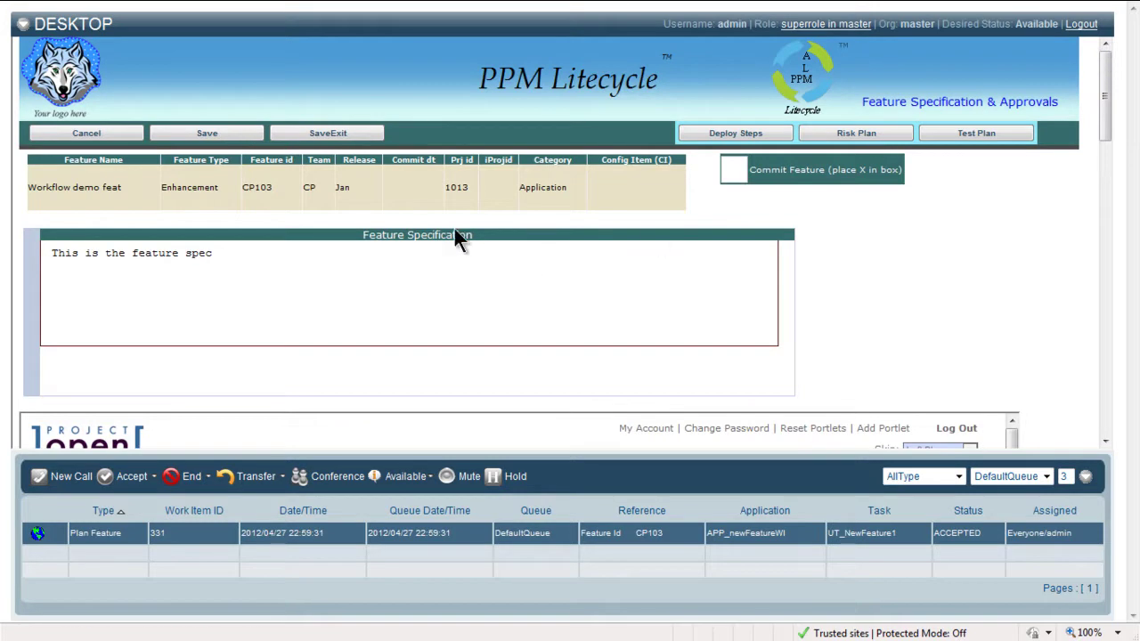
{"action": "left_click", "coordinate": [328, 132]}
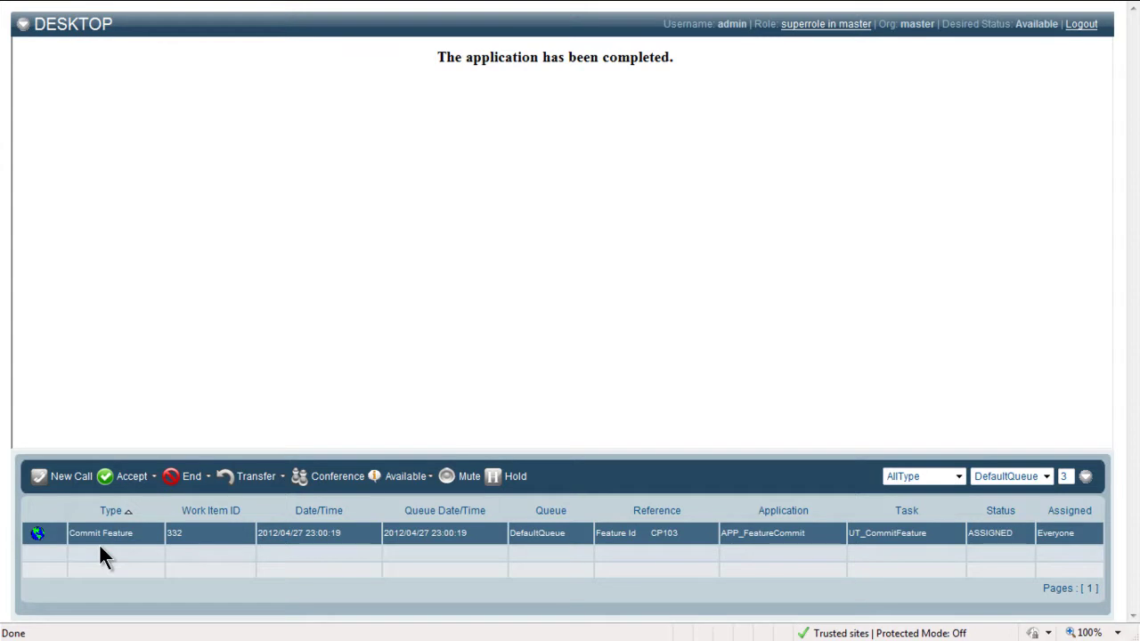
Accept the Commit Feature work item, mark the feature as committed with an x, and save and exit
{"action": "left_click", "coordinate": [128, 476]}
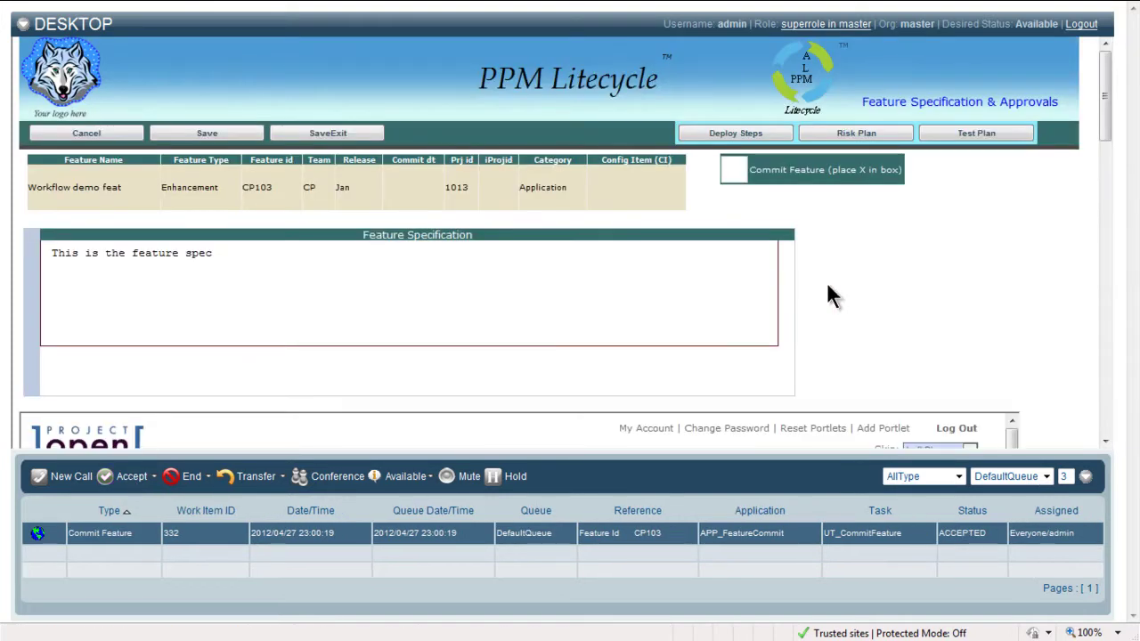
{"action": "mouse_move", "coordinate": [1110, 120]}
{"action": "left_mouse_down"}
{"action": "mouse_move", "coordinate": [1118, 204]}
{"action": "mouse_move", "coordinate": [1113, 121]}
{"action": "left_mouse_up"}
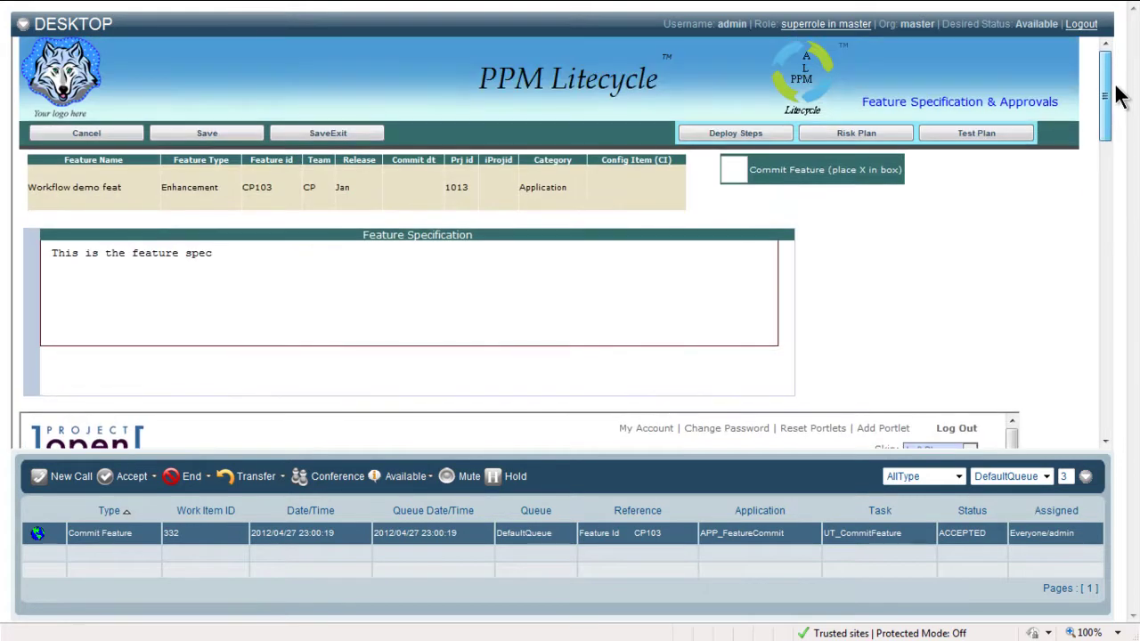
{"action": "left_click", "coordinate": [736, 171]}
{"action": "type", "text": "x"}
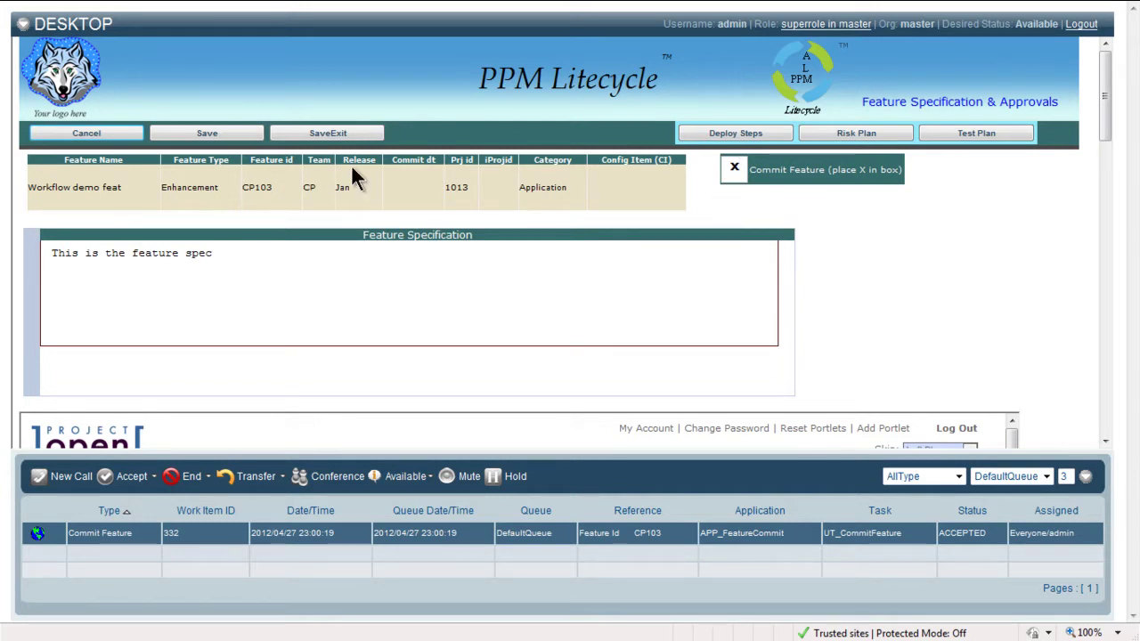
{"action": "left_click", "coordinate": [308, 134]}
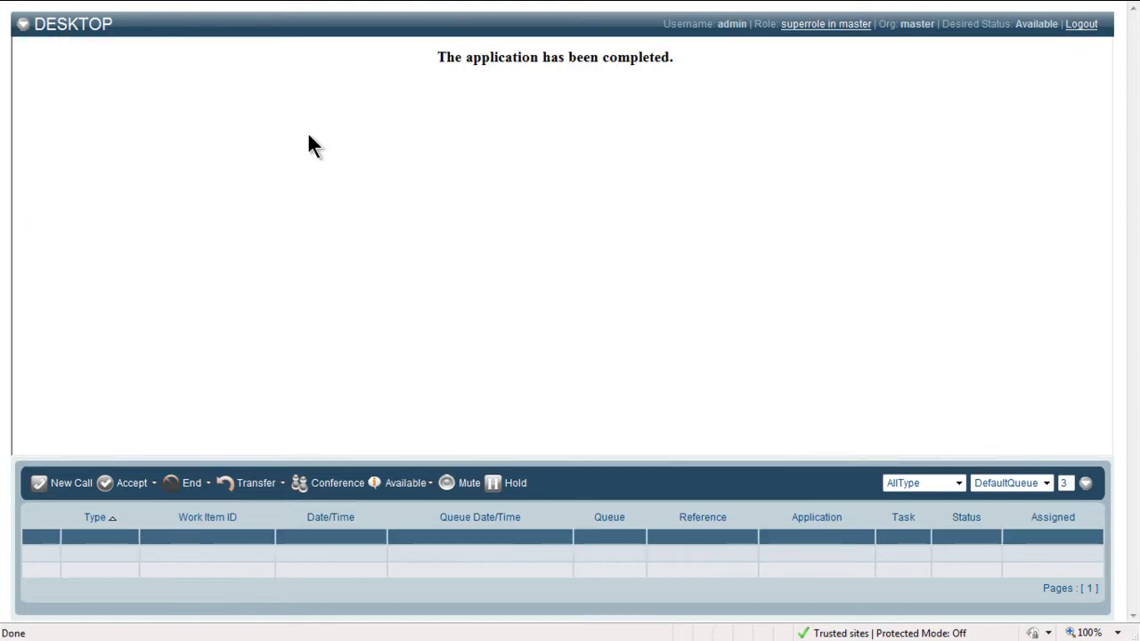